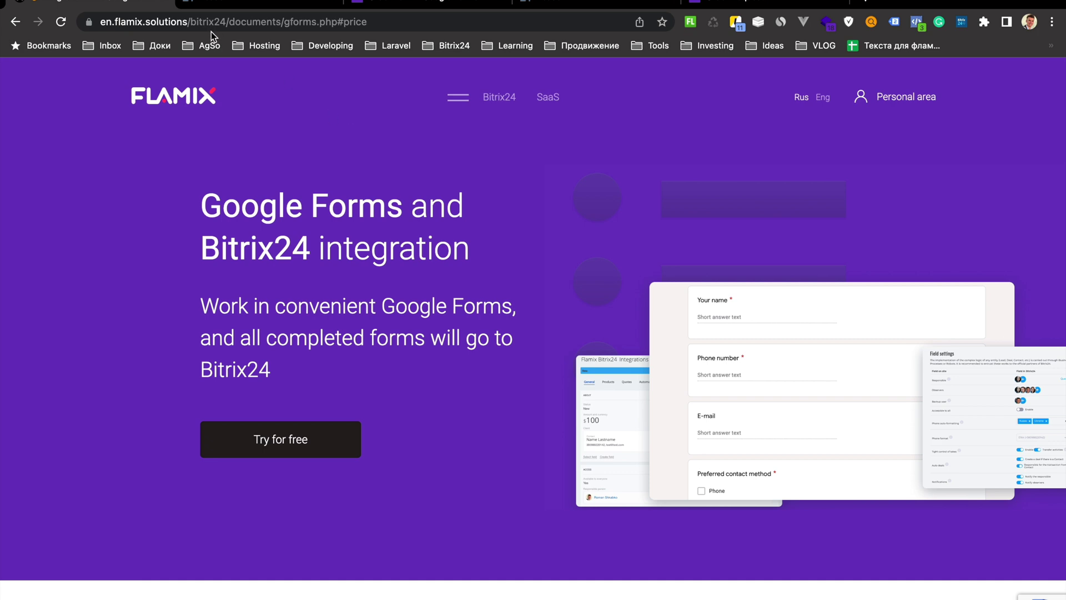
Copy the Bitrix24 portal address and scroll the Flamix page to its pricing and install section.
{"action": "left_click", "coordinate": [261, 4]}
{"action": "left_click", "coordinate": [103, 22]}
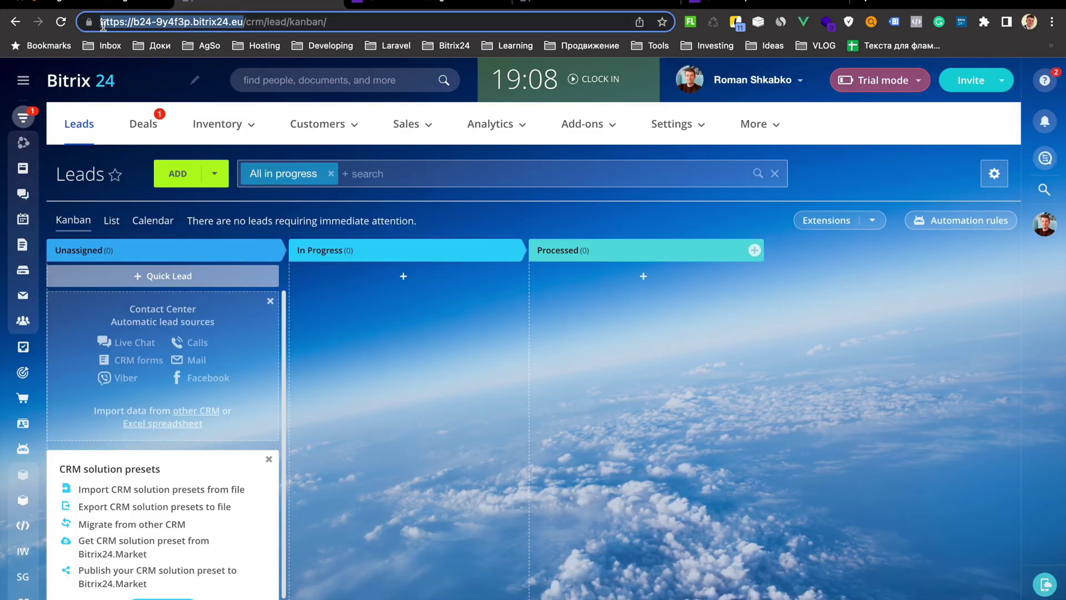
{"action": "scroll", "coordinate": [272, 299], "scroll_direction": "down", "scroll_amount": 2}
Enter the portal address and install the app, accepting the terms, licence and privacy policy.
{"action": "left_click", "coordinate": [285, 400]}
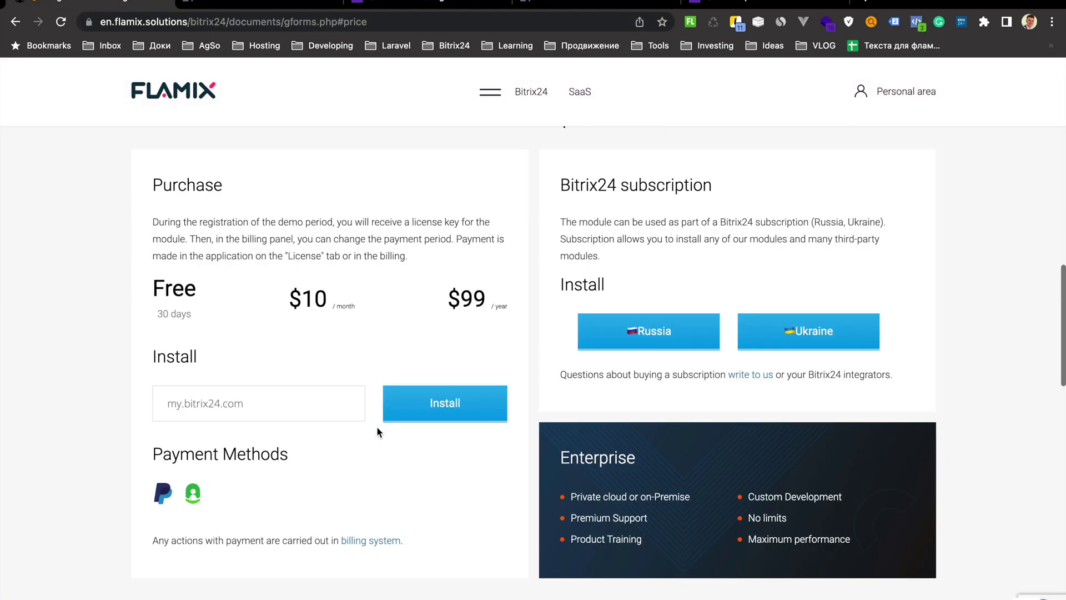
{"action": "left_click", "coordinate": [295, 444]}
{"action": "left_click", "coordinate": [442, 410]}
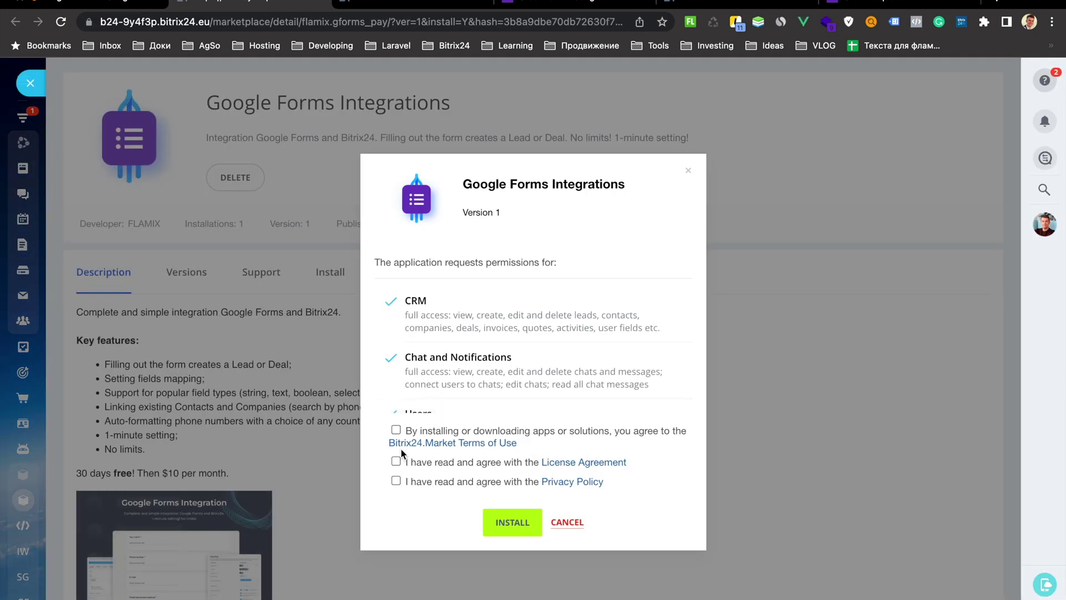
{"action": "left_click", "coordinate": [397, 430]}
{"action": "left_click", "coordinate": [396, 481]}
{"action": "left_click", "coordinate": [396, 461]}
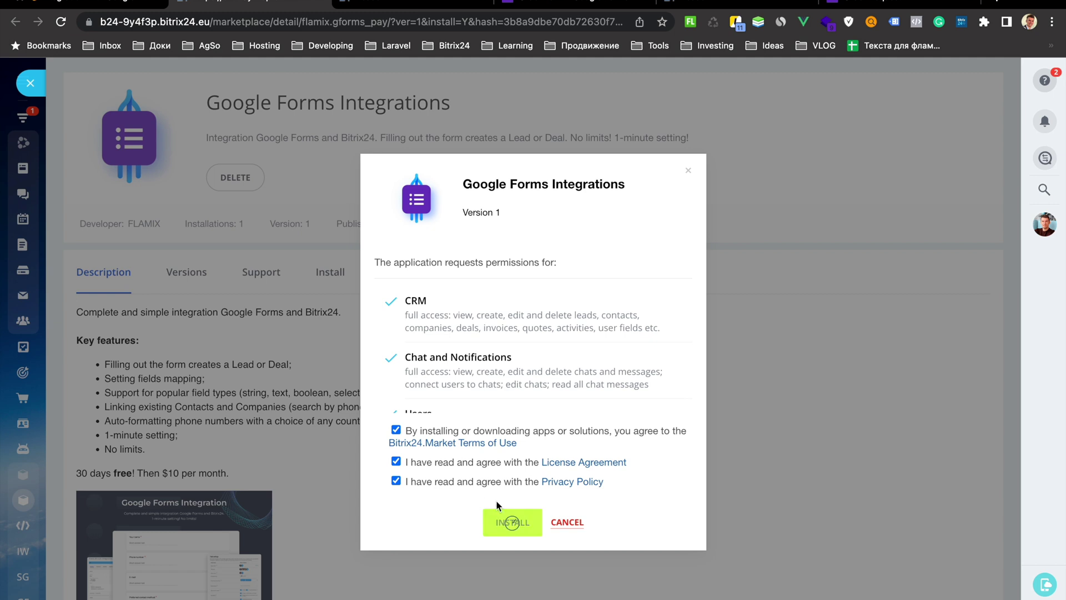
{"action": "left_click", "coordinate": [505, 522]}
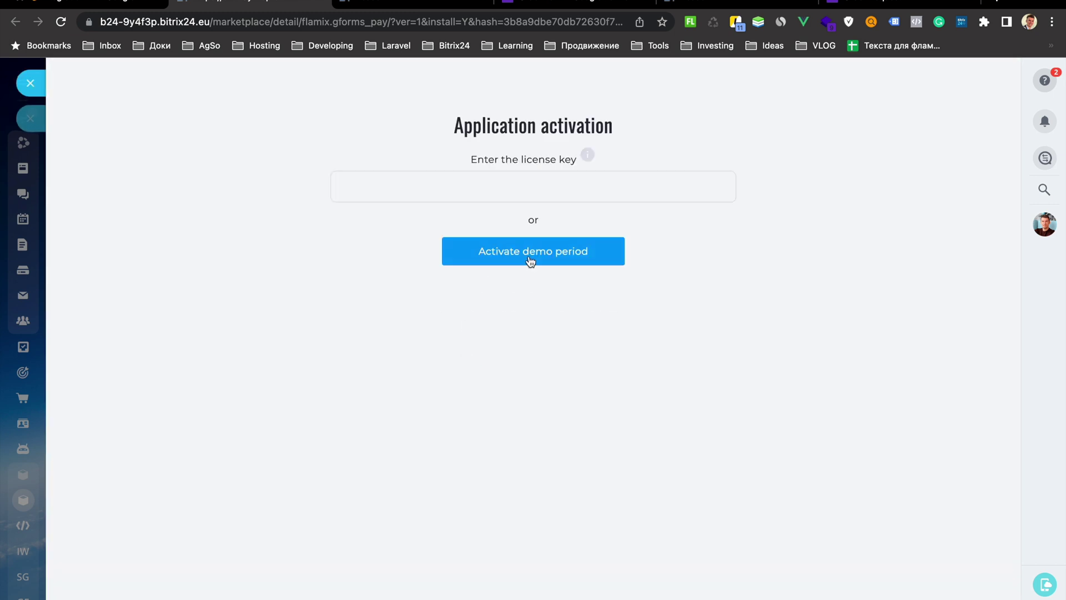
Activate the free demo period using an email address.
{"action": "left_click", "coordinate": [555, 258]}
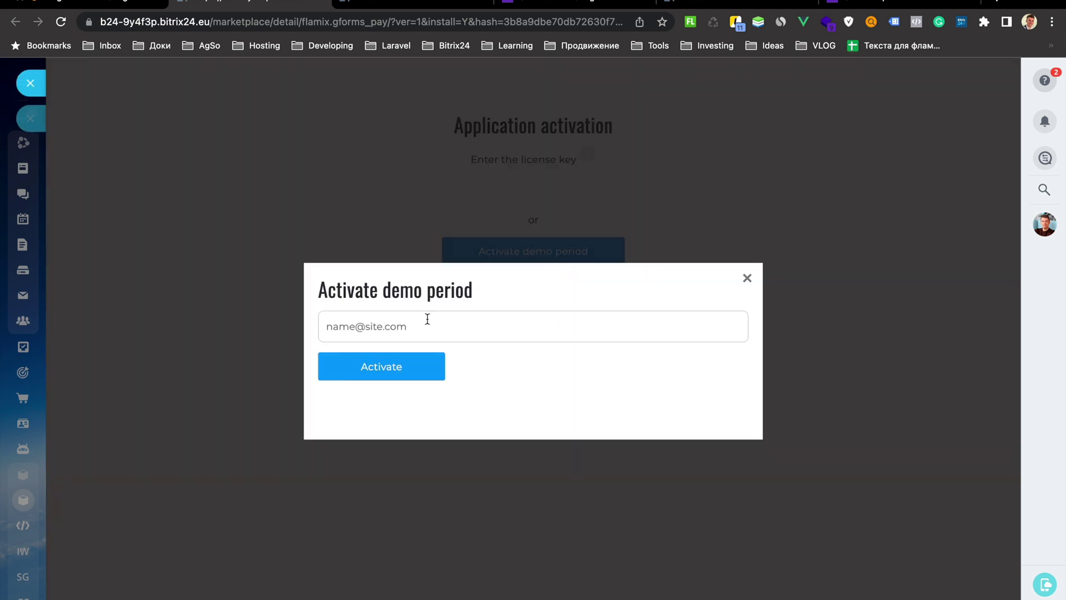
{"action": "left_click", "coordinate": [425, 320]}
{"action": "type", "text": "websi"}
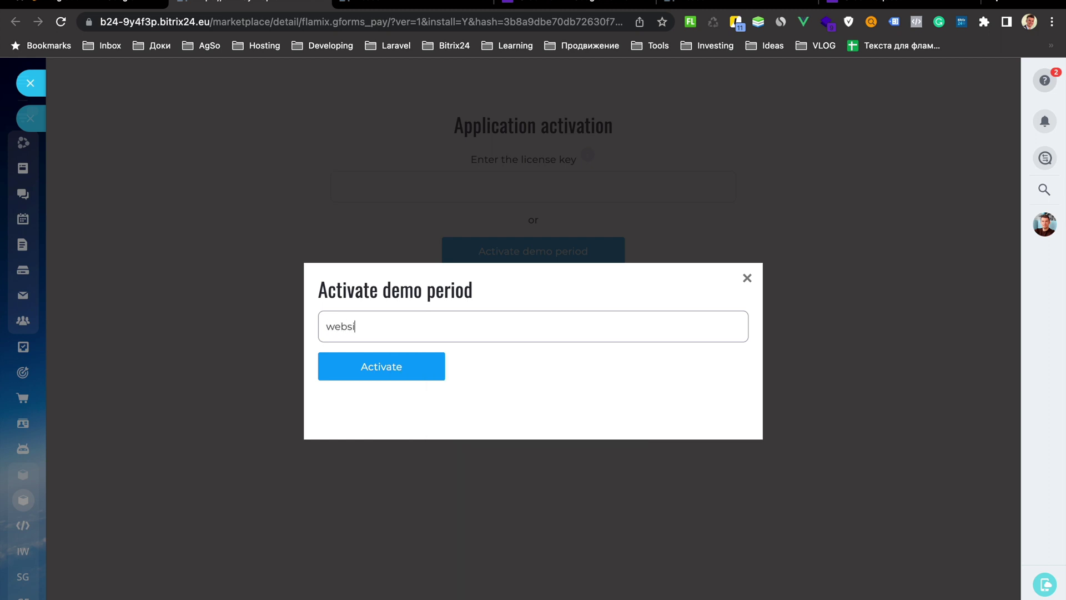
{"action": "type", "text": "@test.com"}
{"action": "left_click", "coordinate": [413, 367]}
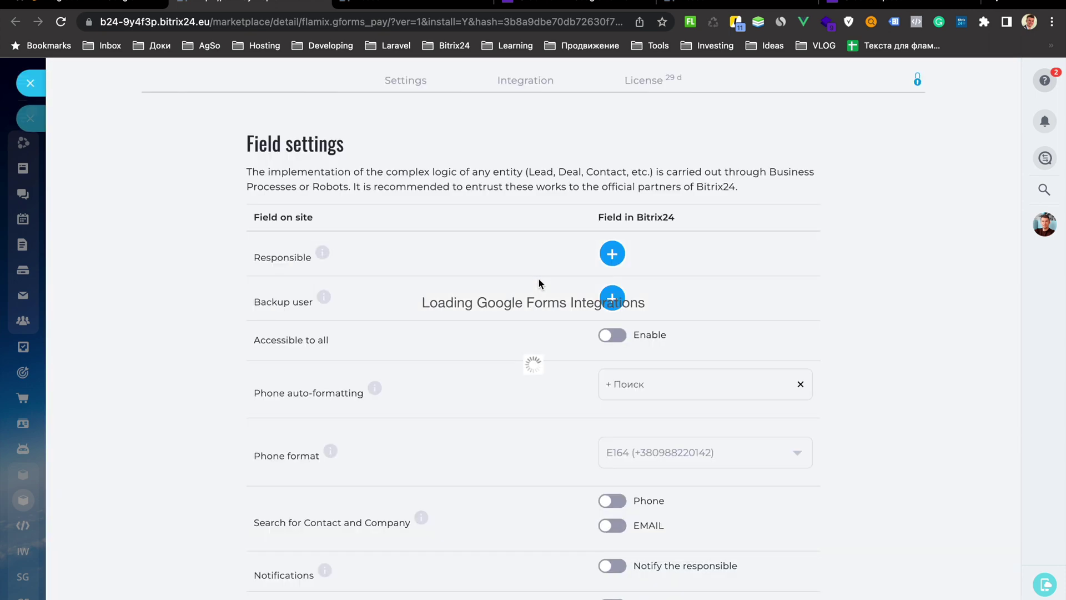
Assign the listed user as responsible for new leads.
{"action": "left_click", "coordinate": [613, 254]}
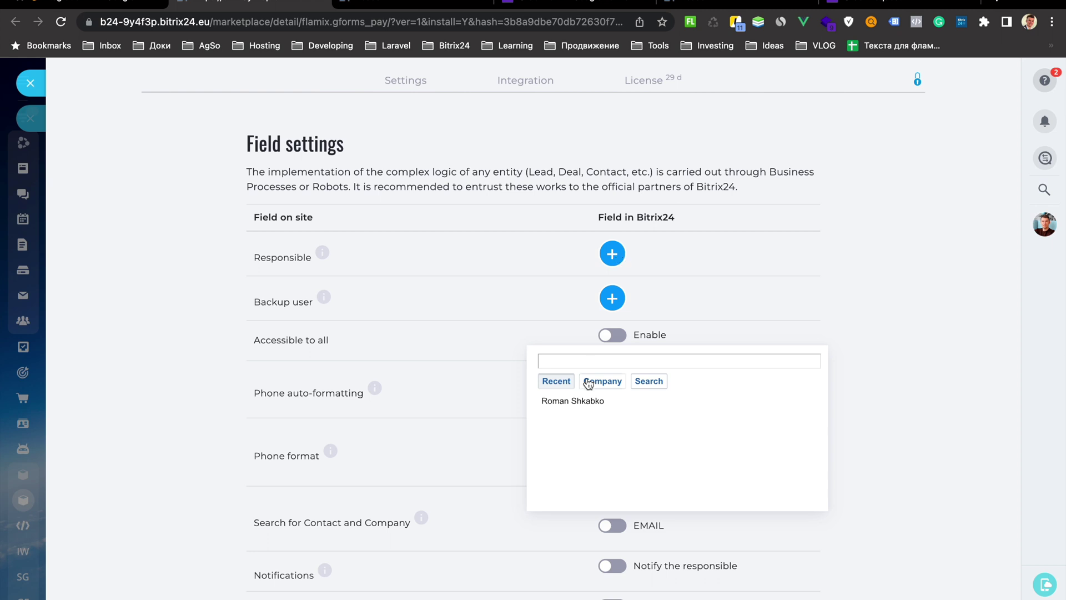
{"action": "left_click", "coordinate": [577, 401]}
{"action": "scroll", "coordinate": [509, 383], "scroll_direction": "down", "scroll_amount": 3}
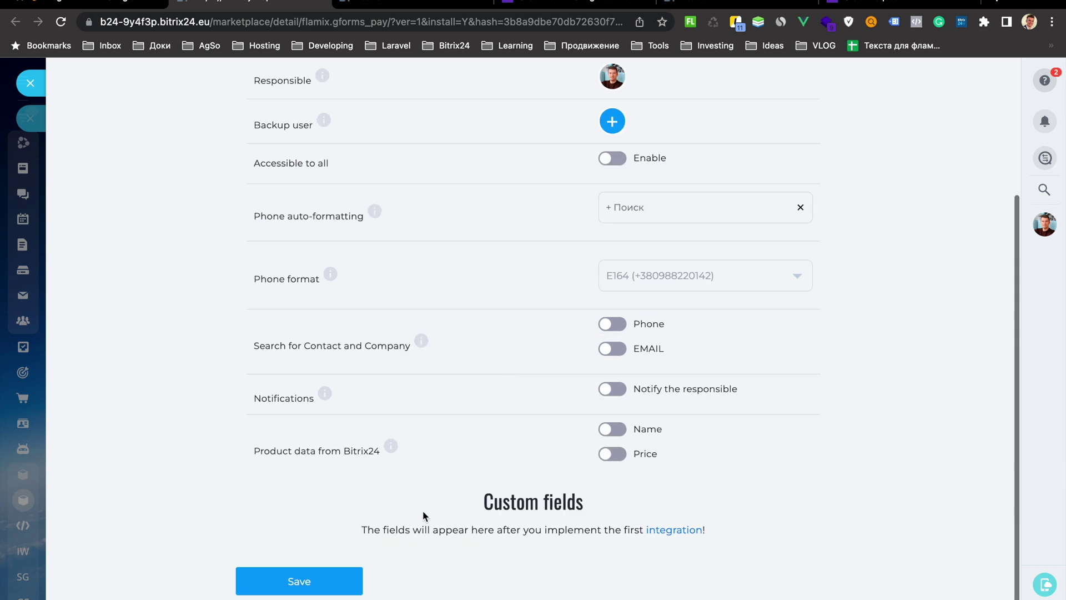
Save the field settings and select the whole integration script code.
{"action": "left_click", "coordinate": [330, 580]}
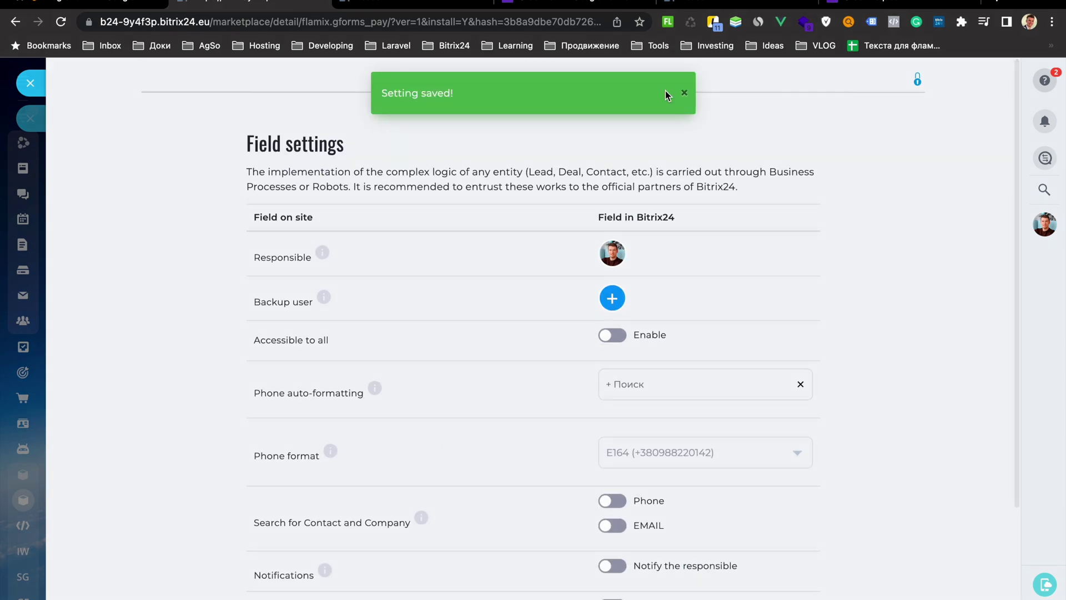
{"action": "left_click", "coordinate": [685, 93]}
{"action": "left_click", "coordinate": [525, 85]}
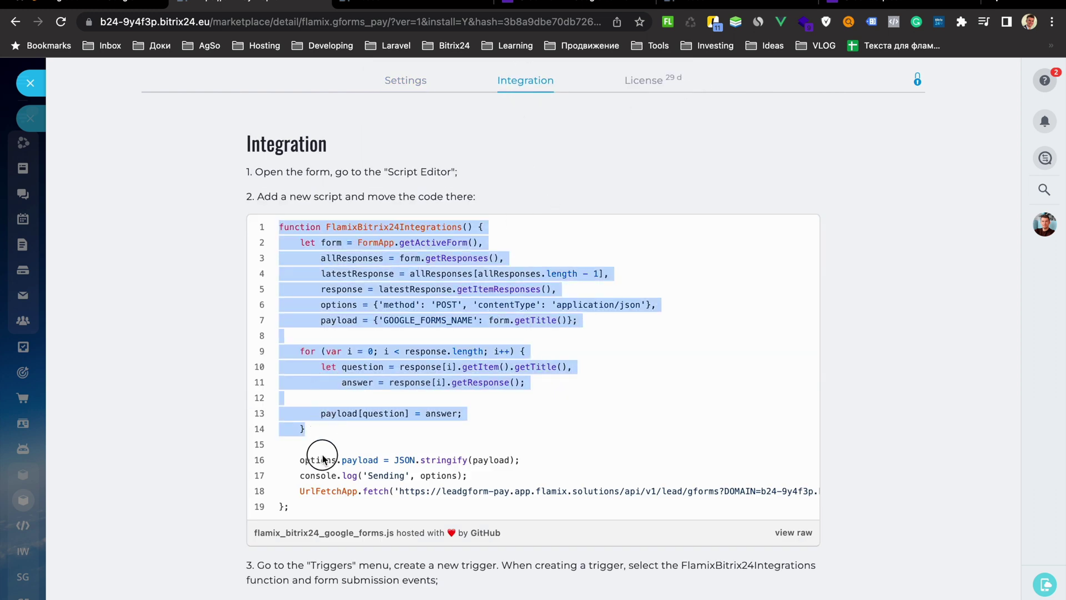
{"action": "left_click_drag", "start_coordinate": [280, 228], "coordinate": [286, 506]}
{"action": "key", "text": "ctrl+c"}
Switch to the Order Form and open its More menu to reach the script editor.
{"action": "left_click", "coordinate": [592, 6]}
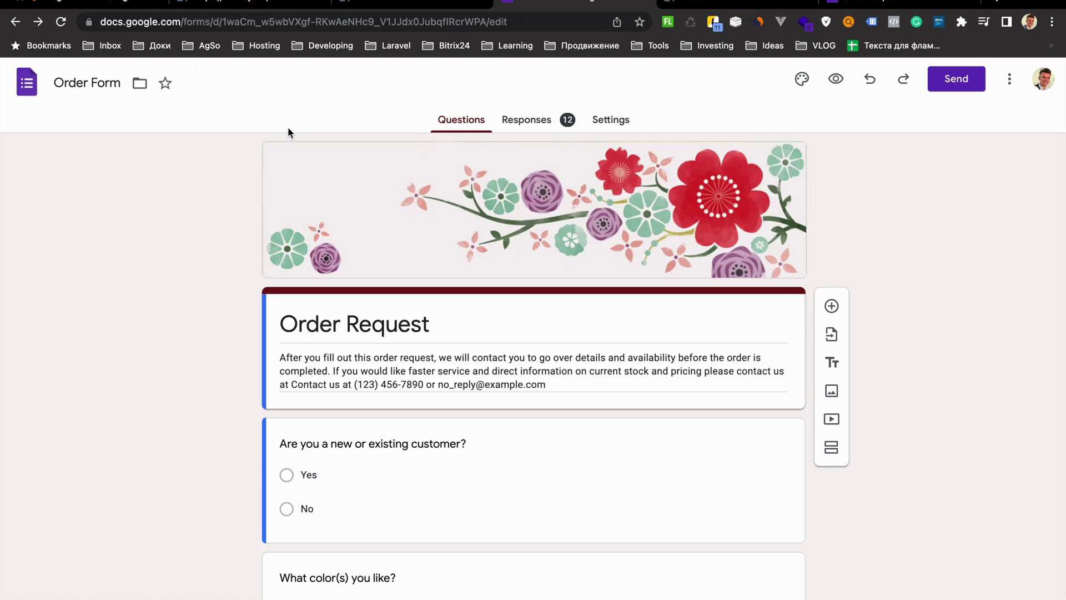
{"action": "left_click", "coordinate": [1009, 79]}
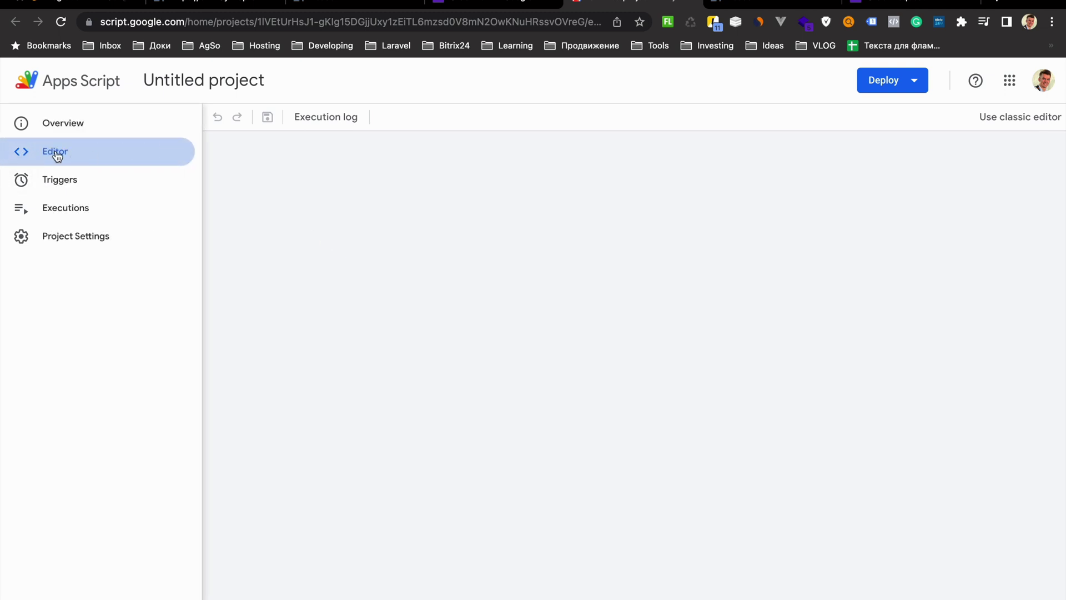
Add a new script file named Flamix to the project.
{"action": "left_click", "coordinate": [189, 116]}
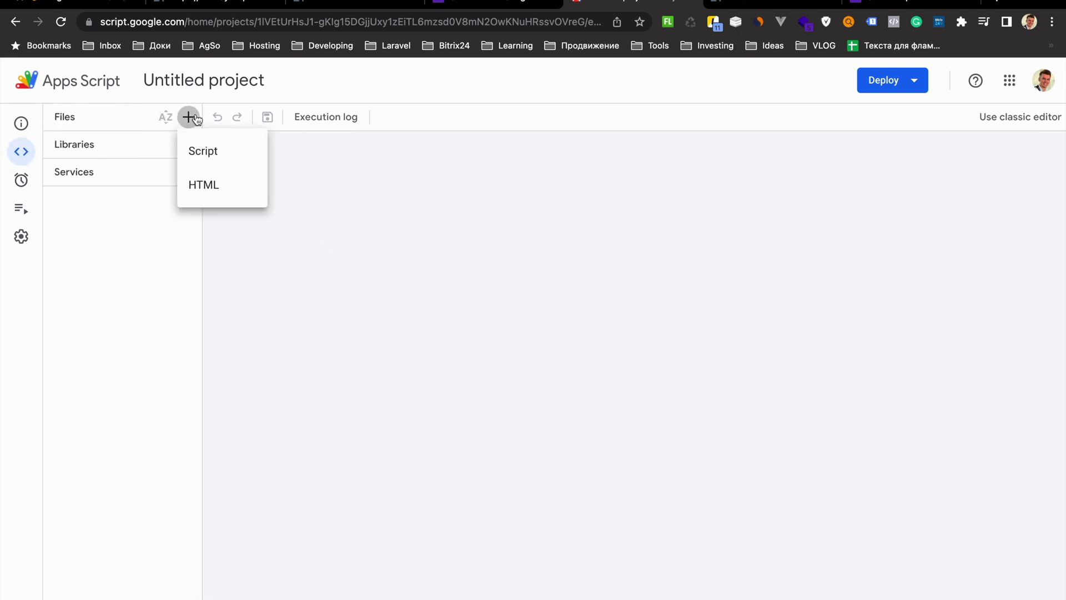
{"action": "left_click", "coordinate": [220, 160]}
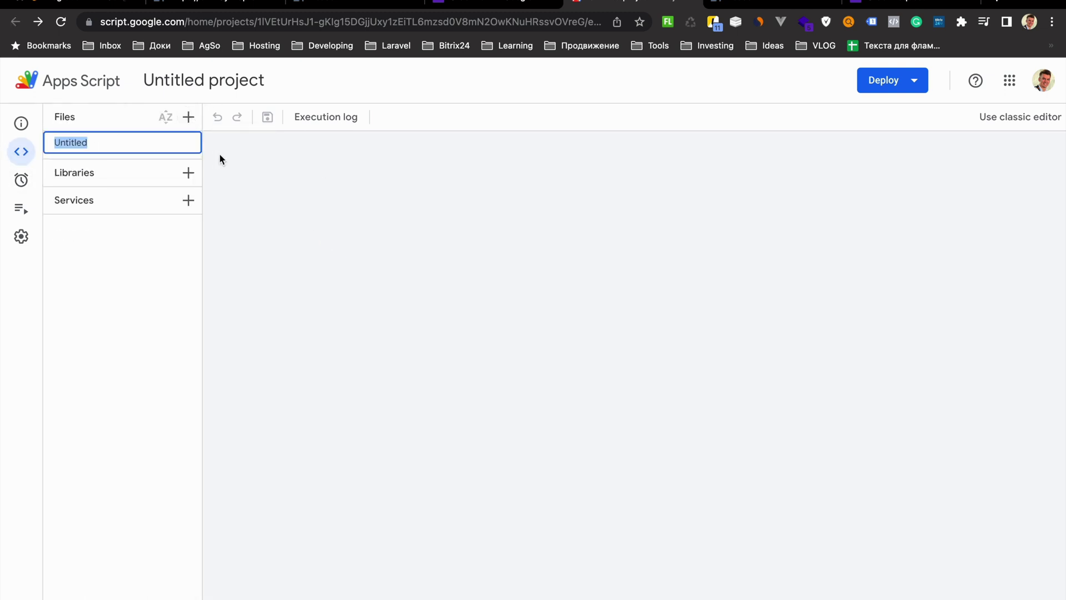
{"action": "type", "text": "Flamix"}
{"action": "key", "text": "Return"}
Replace the default code with the pasted integration code and save the project.
{"action": "key", "text": "ctrl+a"}
{"action": "key", "text": "ctrl+v"}
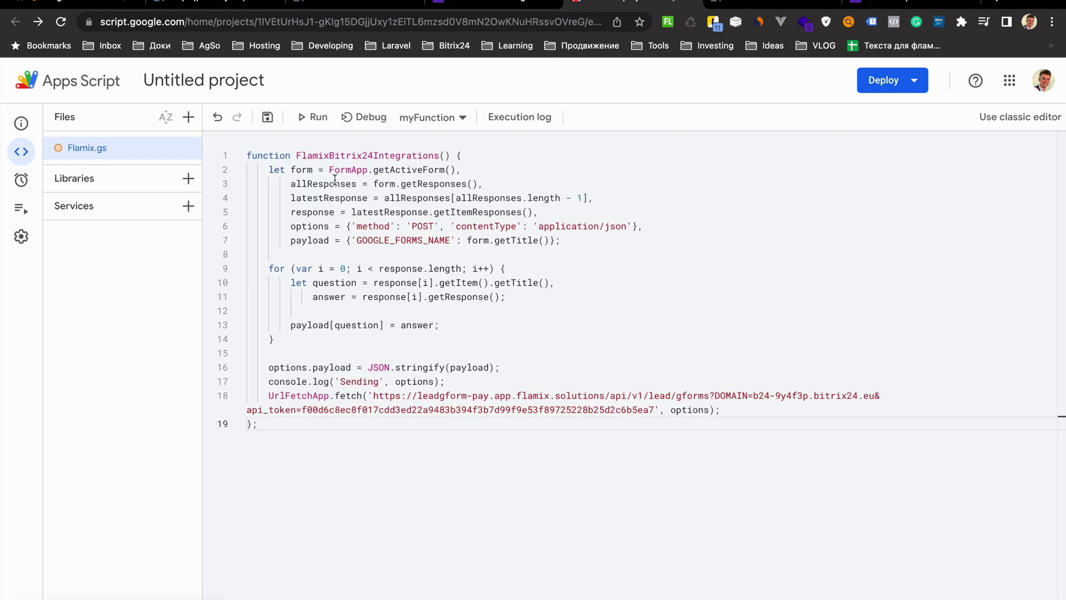
{"action": "left_click", "coordinate": [267, 117]}
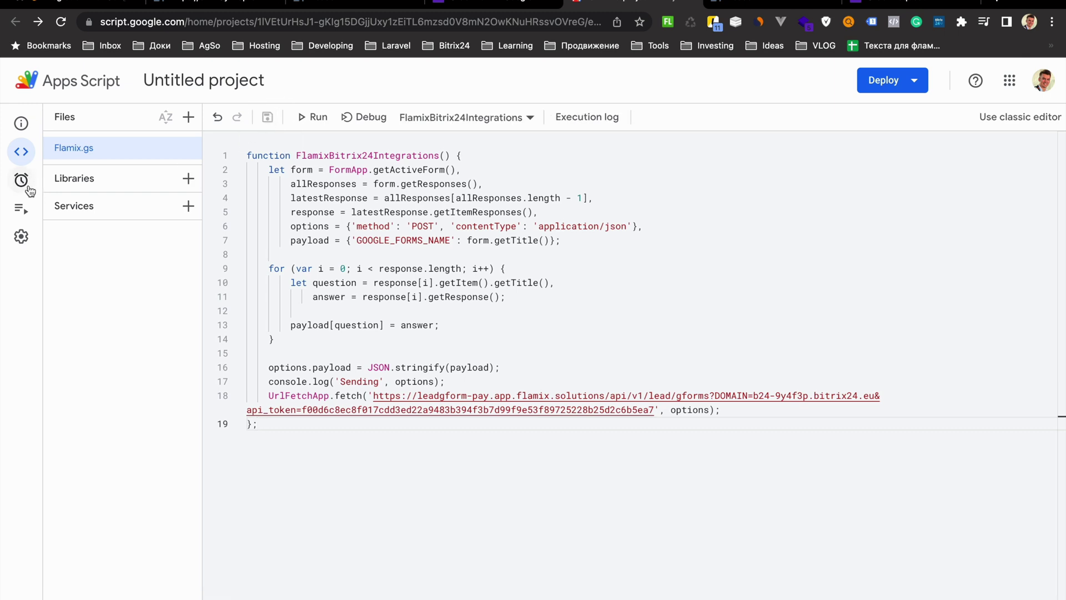
{"action": "left_click", "coordinate": [79, 180]}
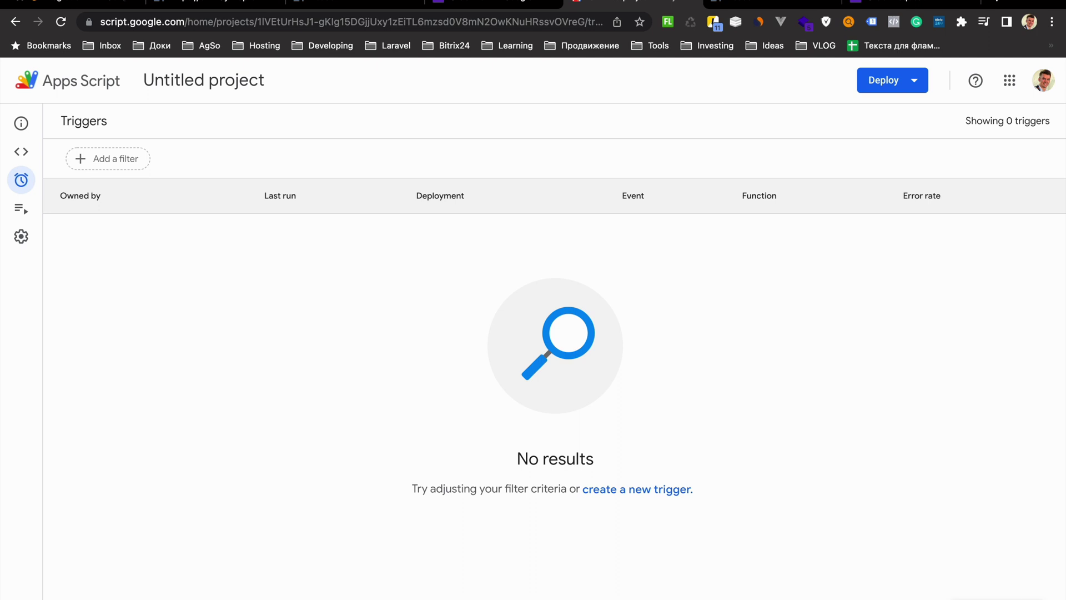
Add a FlamixBitrix24Integrations trigger with the event type On form submit.
{"action": "left_click", "coordinate": [883, 555]}
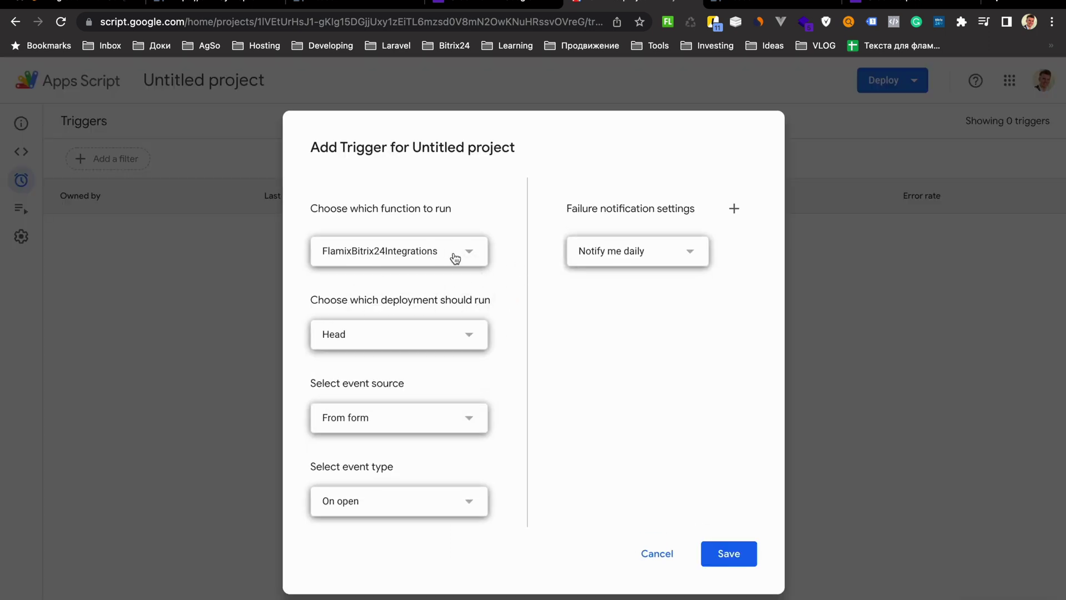
{"action": "left_click", "coordinate": [375, 505]}
{"action": "left_click", "coordinate": [375, 533]}
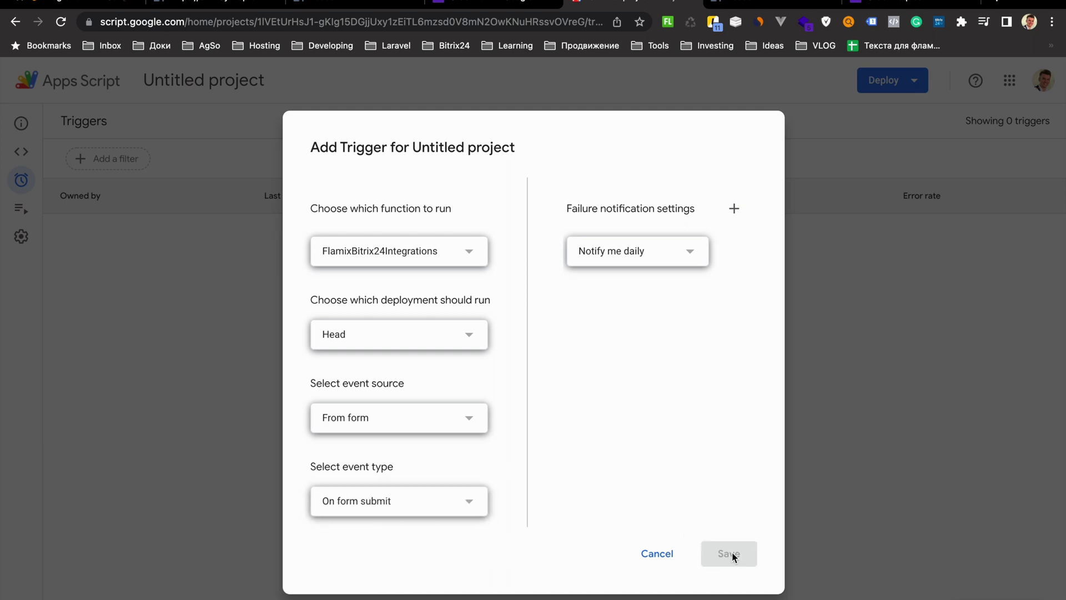
{"action": "left_click", "coordinate": [657, 552]}
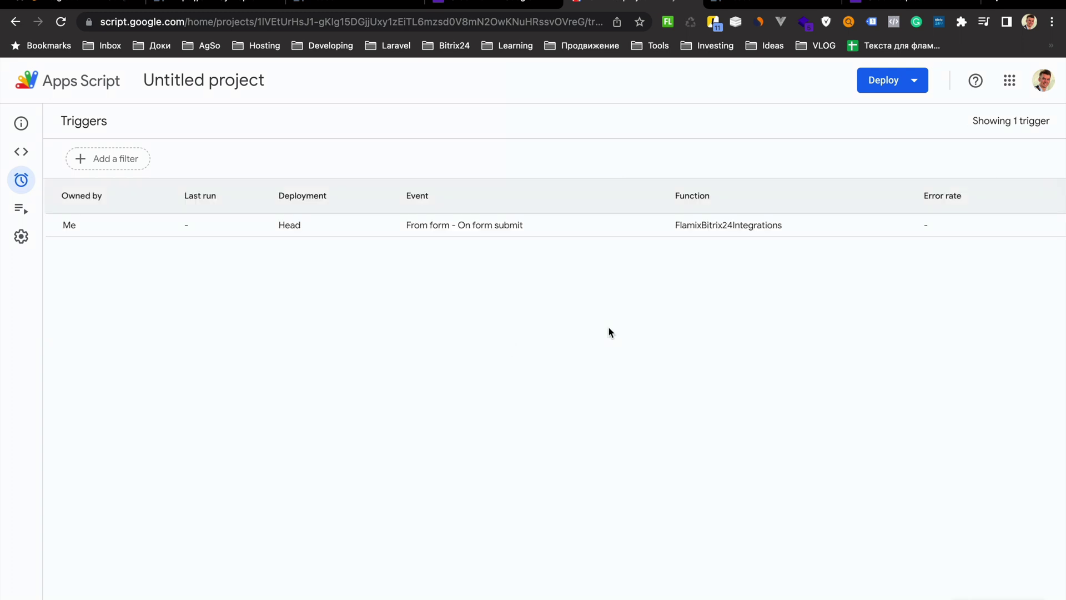
{"action": "mouse_move", "coordinate": [501, 225]}
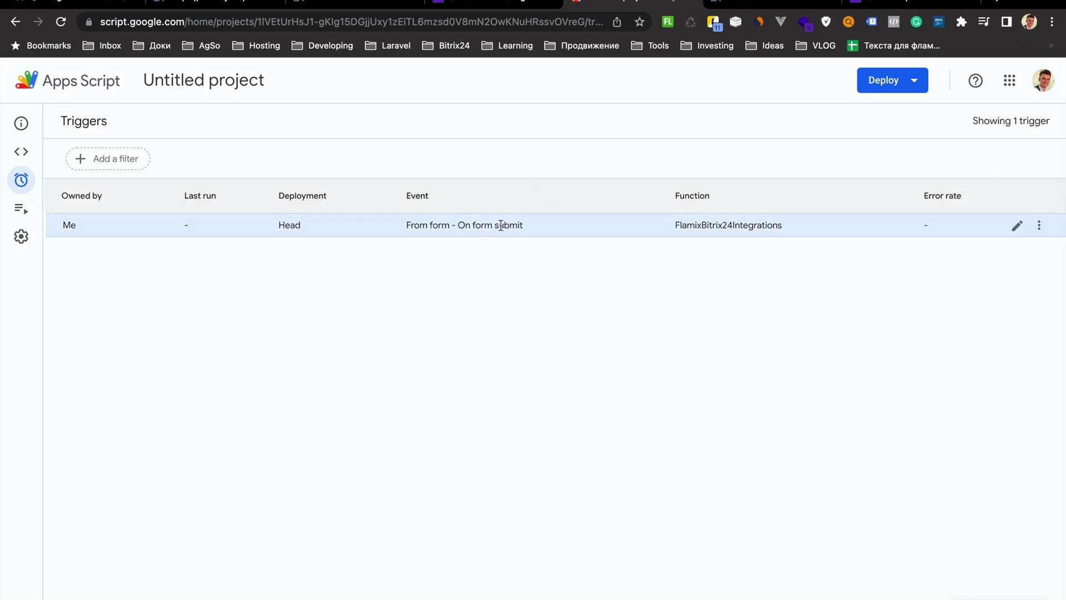
Copy the form's shareable link and load the public form in a new tab.
{"action": "left_click", "coordinate": [503, 3]}
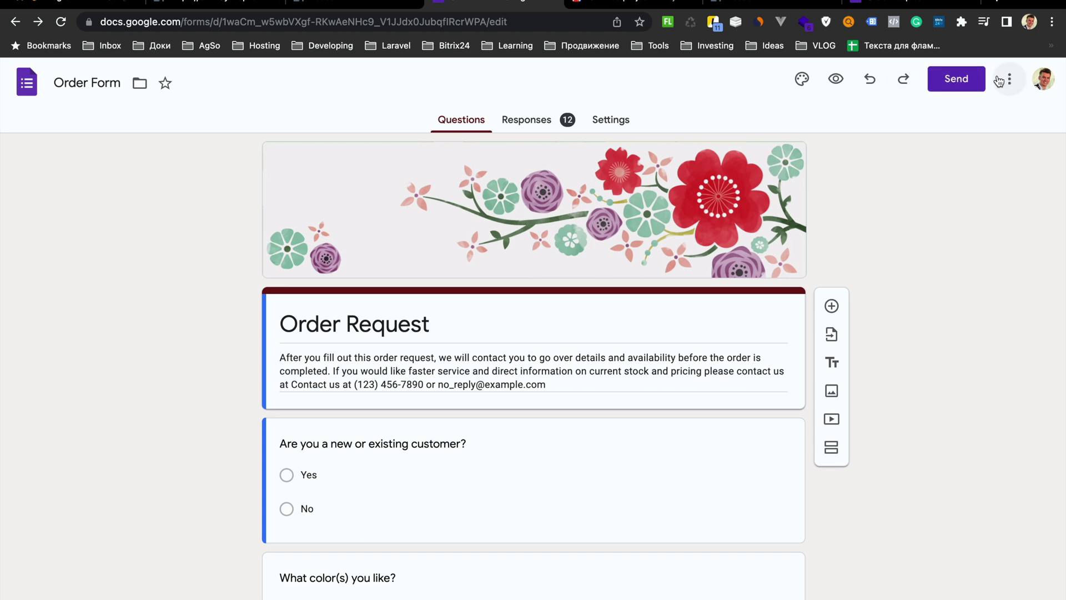
{"action": "left_click", "coordinate": [947, 82]}
{"action": "left_click", "coordinate": [481, 187]}
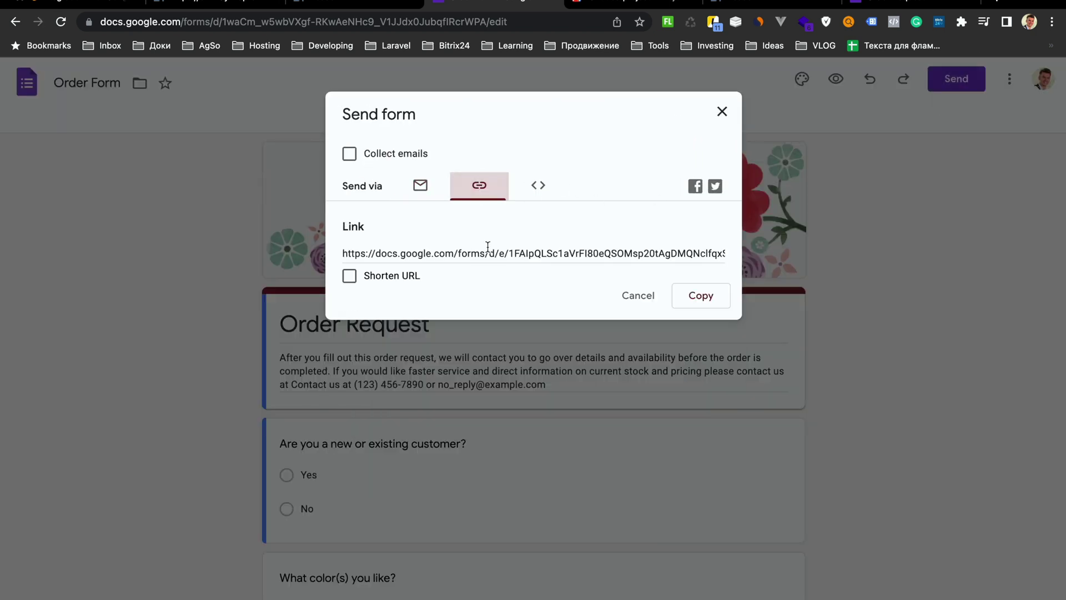
{"action": "left_click", "coordinate": [703, 296]}
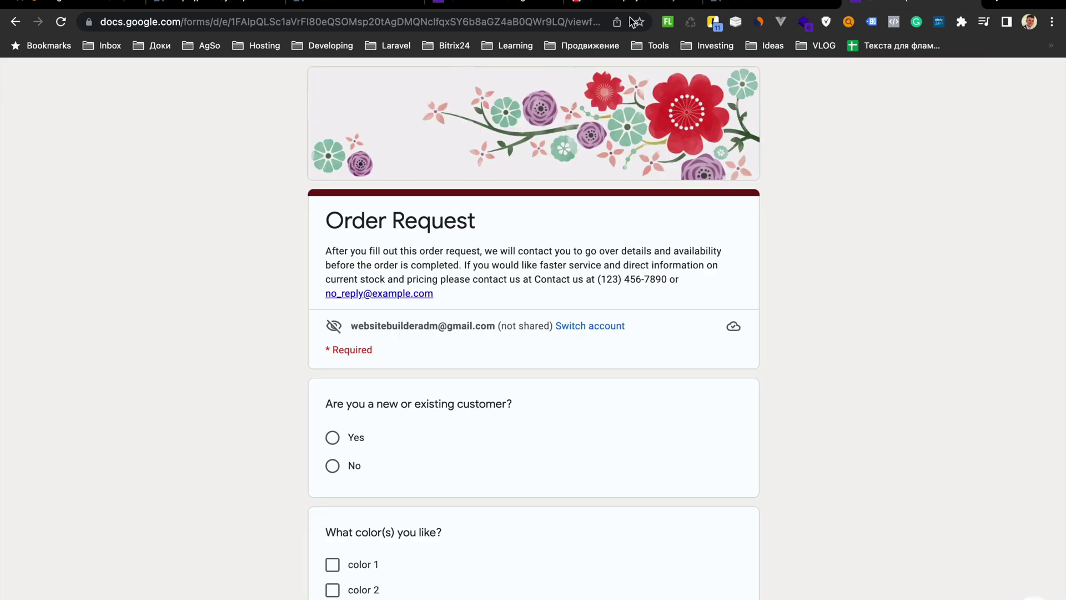
{"action": "left_click", "coordinate": [555, 21]}
{"action": "key", "text": "ctrl+v"}
{"action": "key", "text": "Return"}
Answer Yes, tick color 1, and enter name 'ddd', phone '333', e-mail 'sdfdsf@dsf'.
{"action": "left_click", "coordinate": [333, 438]}
{"action": "scroll", "coordinate": [475, 411], "scroll_direction": "down", "scroll_amount": 2}
{"action": "scroll", "coordinate": [334, 409], "scroll_direction": "down", "scroll_amount": 2}
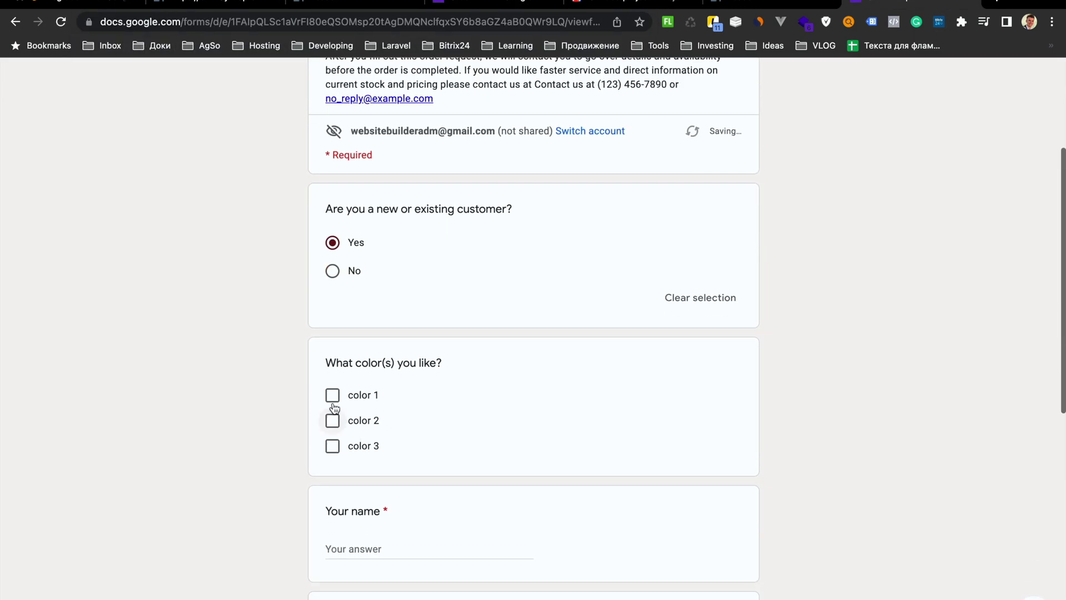
{"action": "left_click", "coordinate": [333, 389]}
{"action": "scroll", "coordinate": [469, 424], "scroll_direction": "down", "scroll_amount": 3}
{"action": "left_click", "coordinate": [380, 361]}
{"action": "type", "text": "ddd"}
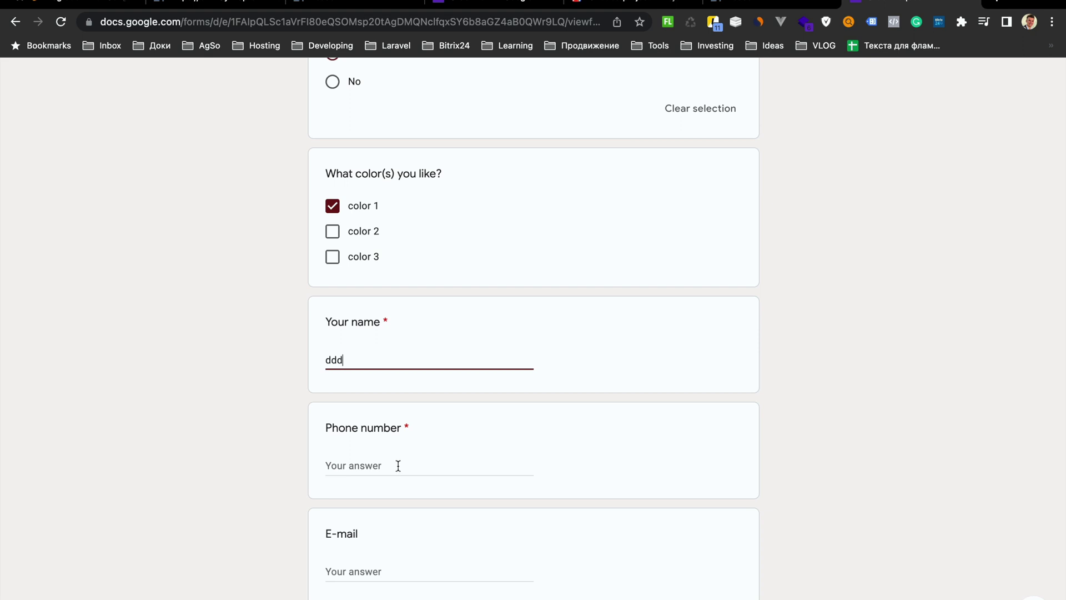
{"action": "left_click", "coordinate": [398, 464]}
{"action": "type", "text": "333"}
{"action": "left_click", "coordinate": [383, 573]}
{"action": "type", "text": "sdf"}
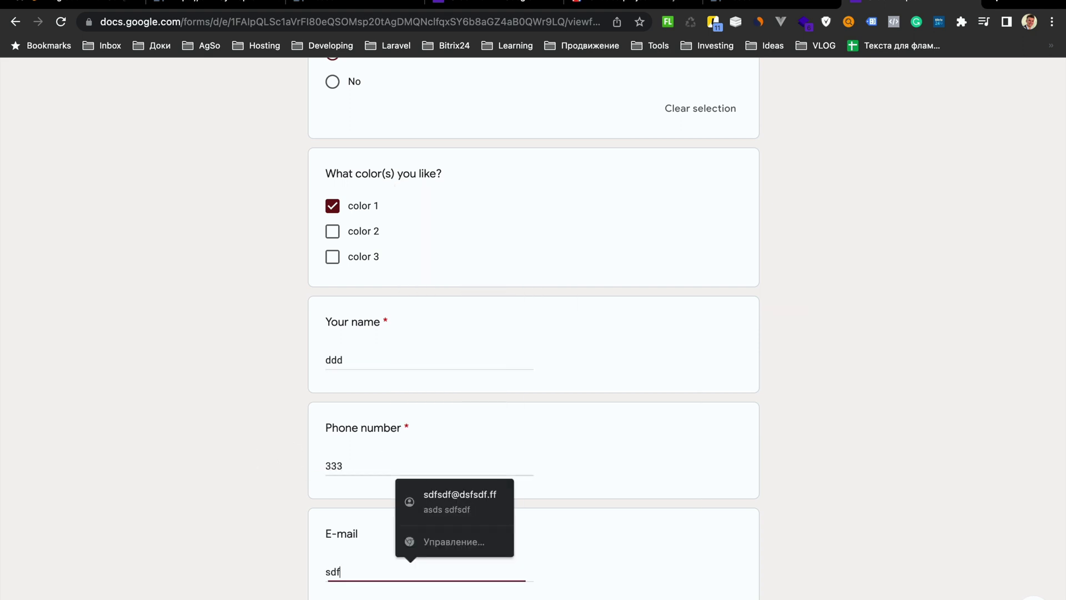
{"action": "type", "text": "dsf@dsff.ff"}
Choose Phone as contact method, comment 'fff', and submit the response.
{"action": "scroll", "coordinate": [378, 561], "scroll_direction": "down", "scroll_amount": 6}
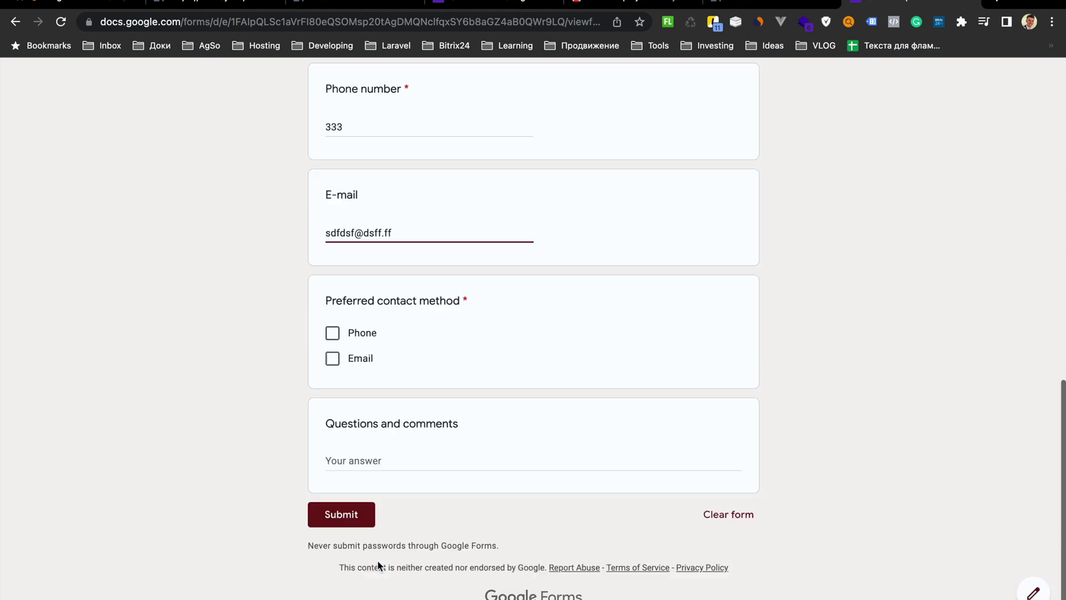
{"action": "scroll", "coordinate": [355, 388], "scroll_direction": "up", "scroll_amount": 1}
{"action": "left_click", "coordinate": [334, 352]}
{"action": "left_click", "coordinate": [347, 473]}
{"action": "type", "text": "f"}
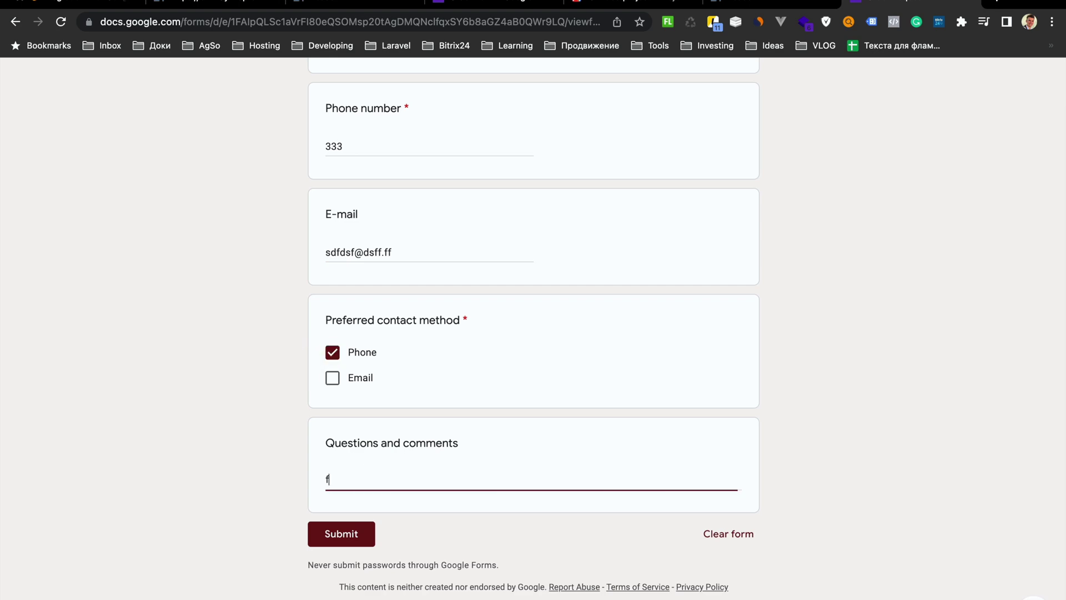
{"action": "type", "text": "ff"}
{"action": "left_click", "coordinate": [345, 535]}
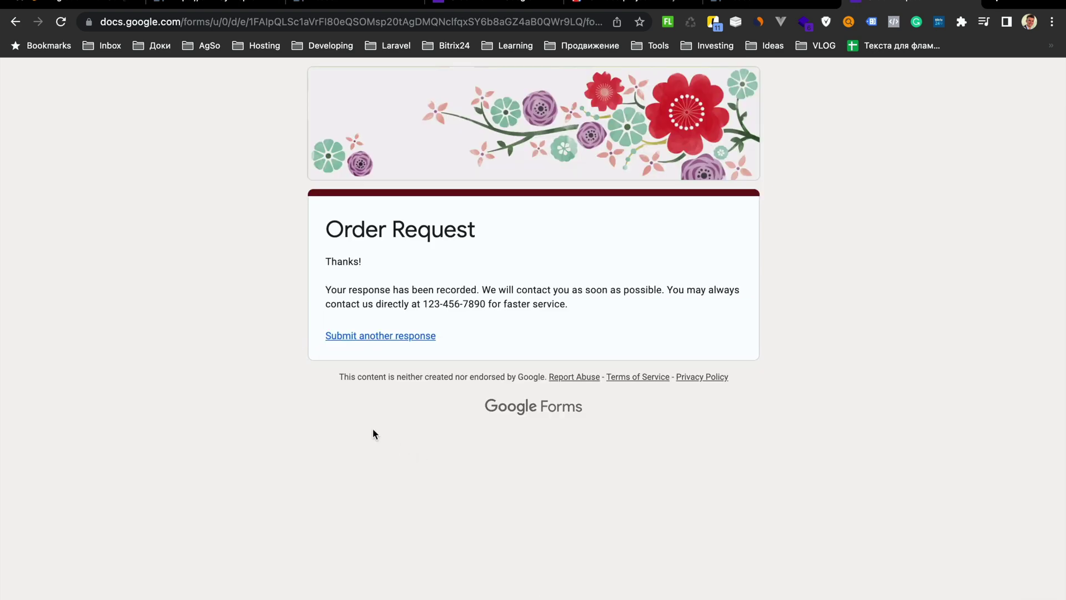
{"action": "left_click", "coordinate": [345, 5]}
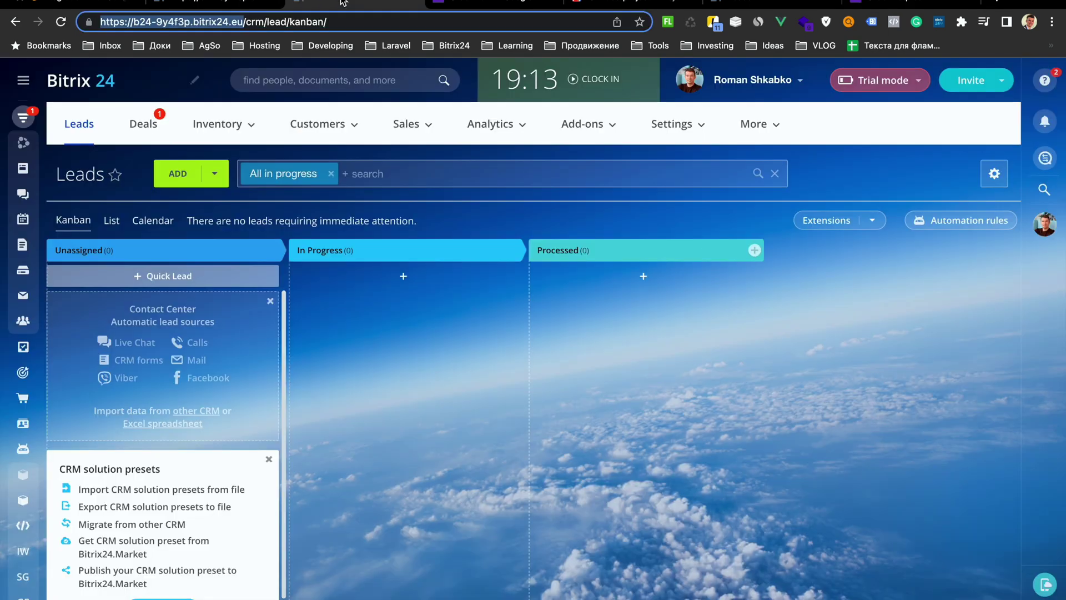
Bring up the Flamix integration's field settings in Bitrix24.
{"action": "left_click", "coordinate": [233, 4]}
{"action": "left_click", "coordinate": [420, 84]}
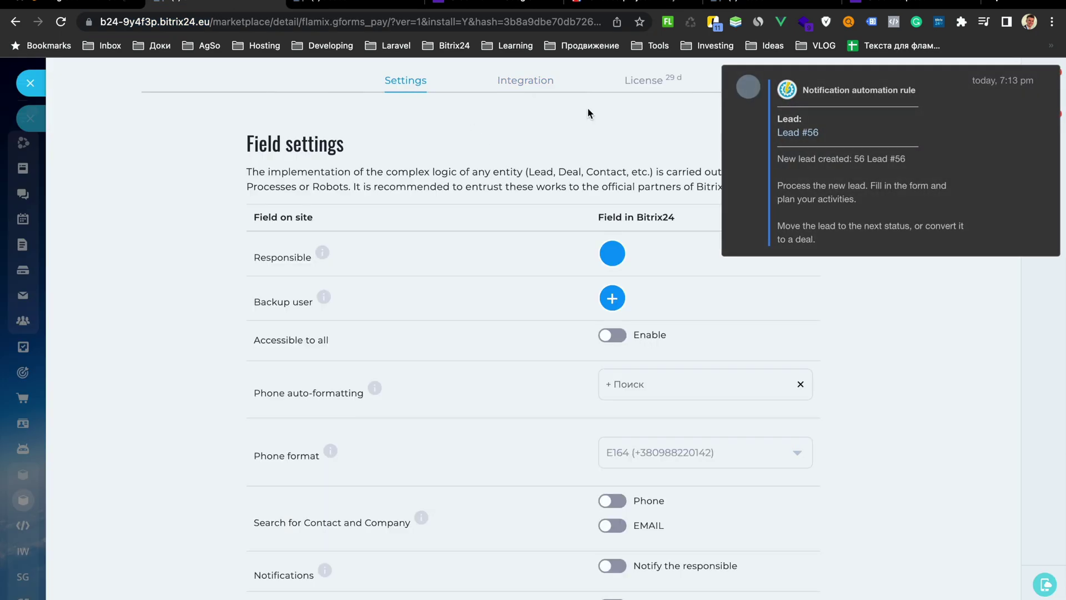
{"action": "left_click", "coordinate": [1044, 82]}
{"action": "scroll", "coordinate": [732, 237], "scroll_direction": "down", "scroll_amount": 10}
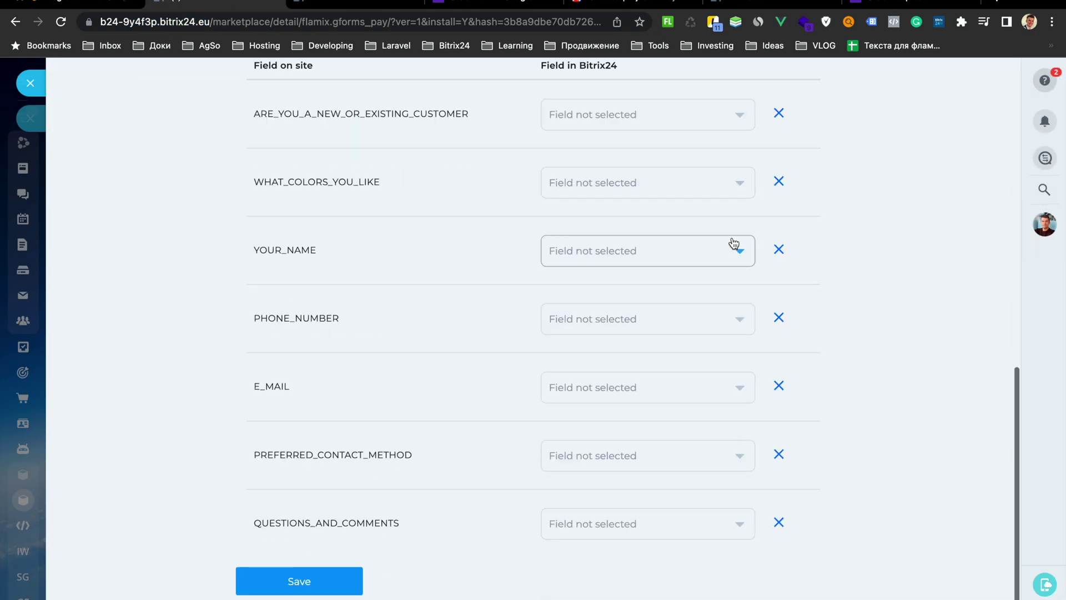
{"action": "scroll", "coordinate": [392, 251], "scroll_direction": "up", "scroll_amount": 3}
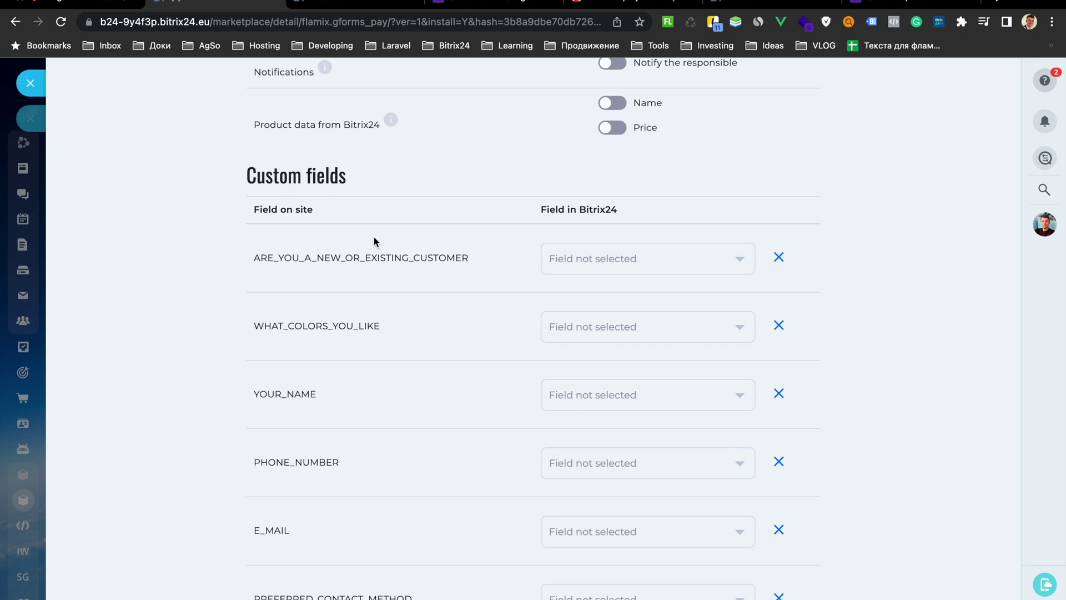
Map customer question to Existing customer?, colours to Color, name to Name, phone to Phone.
{"action": "left_click", "coordinate": [645, 259]}
{"action": "scroll", "coordinate": [639, 340], "scroll_direction": "down", "scroll_amount": 5}
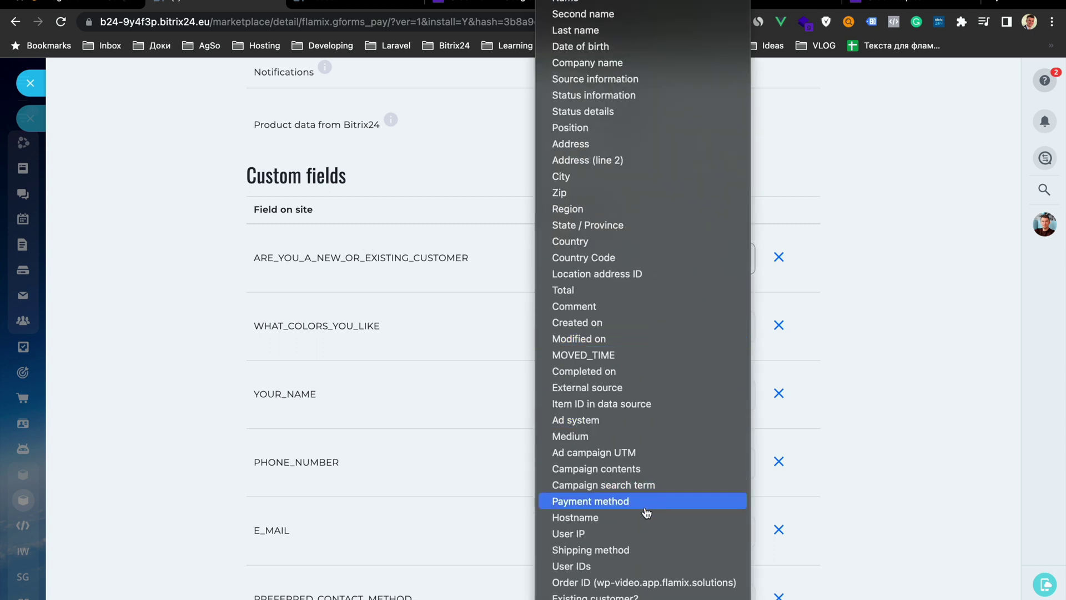
{"action": "left_click", "coordinate": [644, 596]}
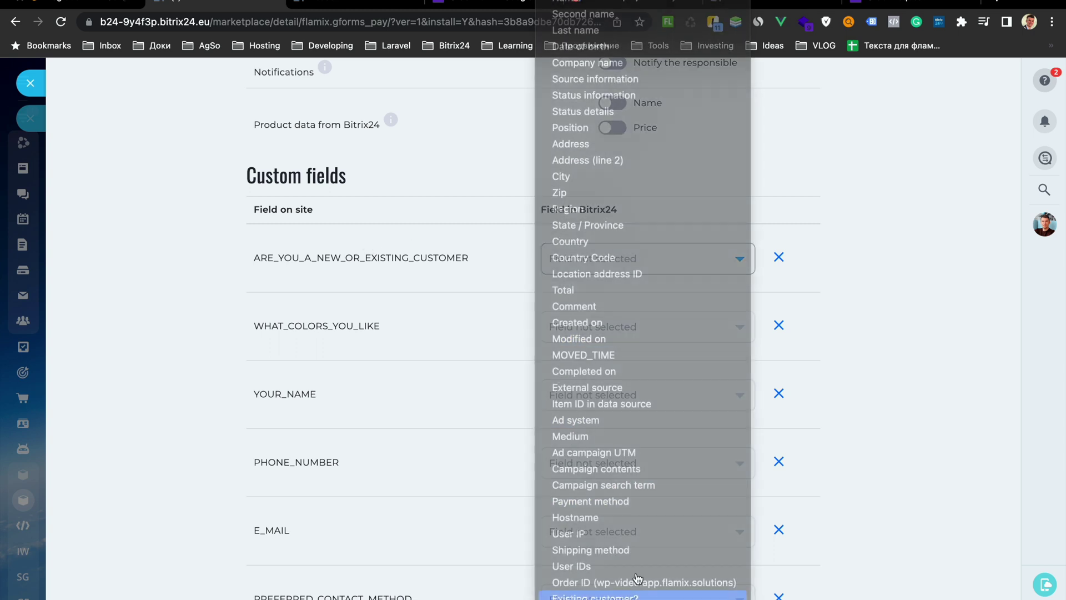
{"action": "left_click", "coordinate": [644, 331]}
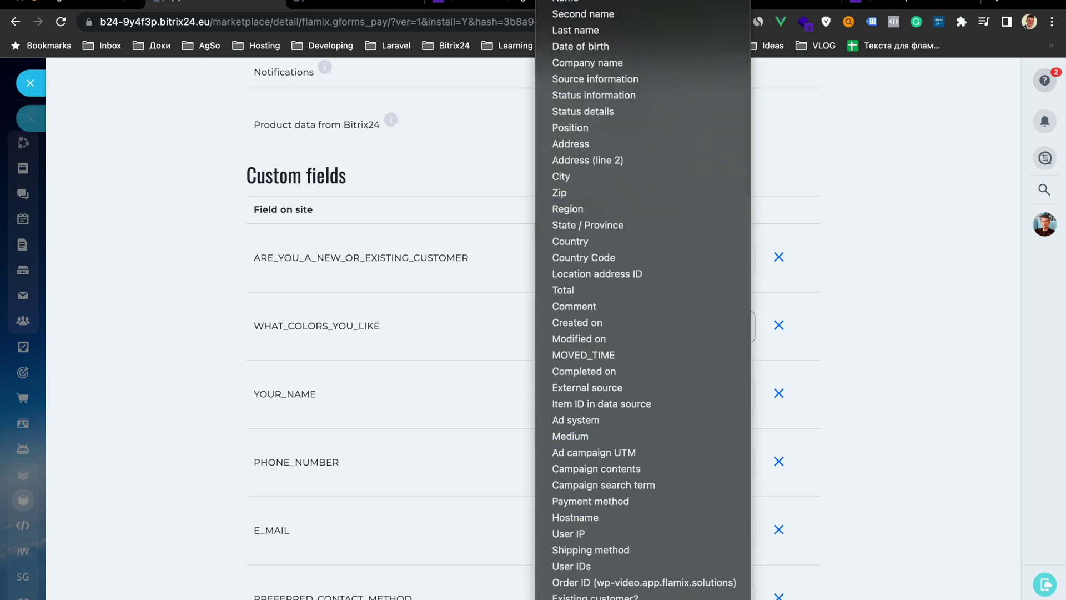
{"action": "left_click", "coordinate": [667, 519]}
{"action": "left_click", "coordinate": [612, 400]}
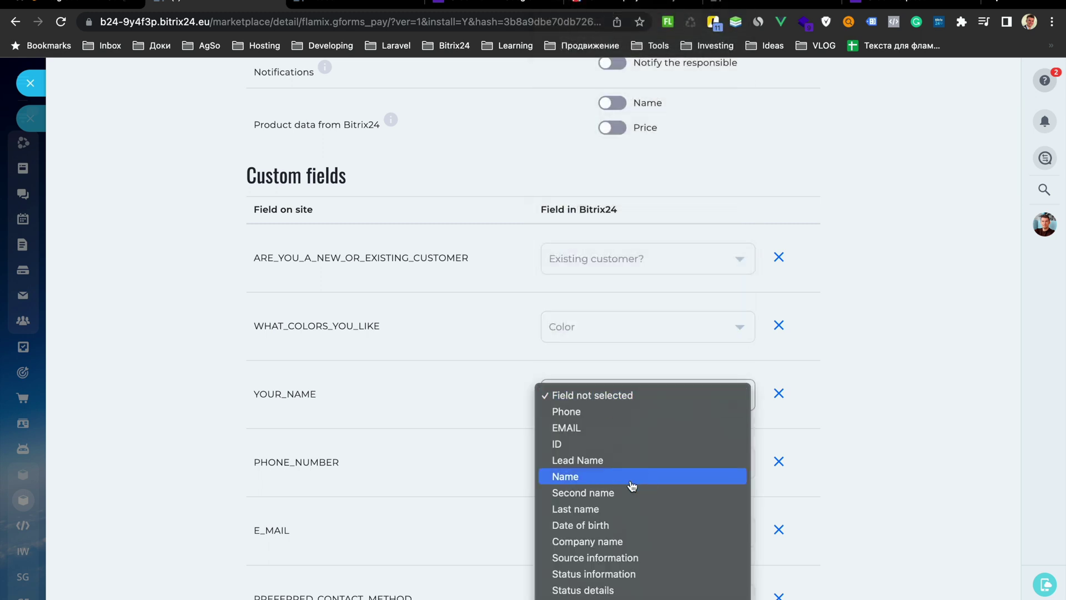
{"action": "left_click", "coordinate": [636, 476]}
{"action": "left_click", "coordinate": [637, 481]}
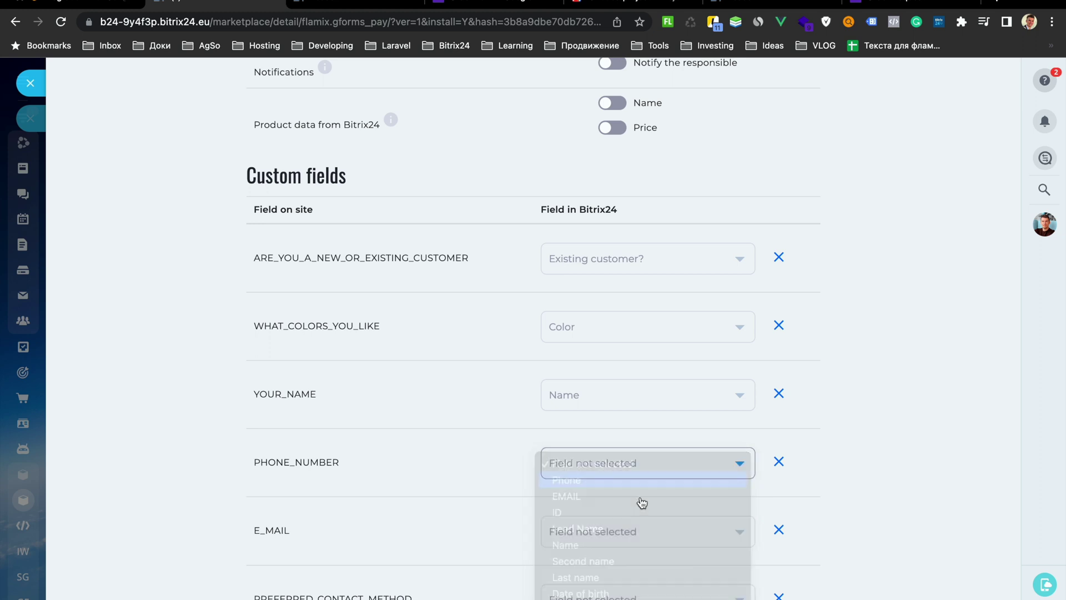
Map E-mail to EMAIL, contact method to Preferred contact method, comments to Comment, and save.
{"action": "left_click", "coordinate": [630, 529]}
{"action": "left_click", "coordinate": [622, 563]}
{"action": "scroll", "coordinate": [444, 444], "scroll_direction": "down", "scroll_amount": 5}
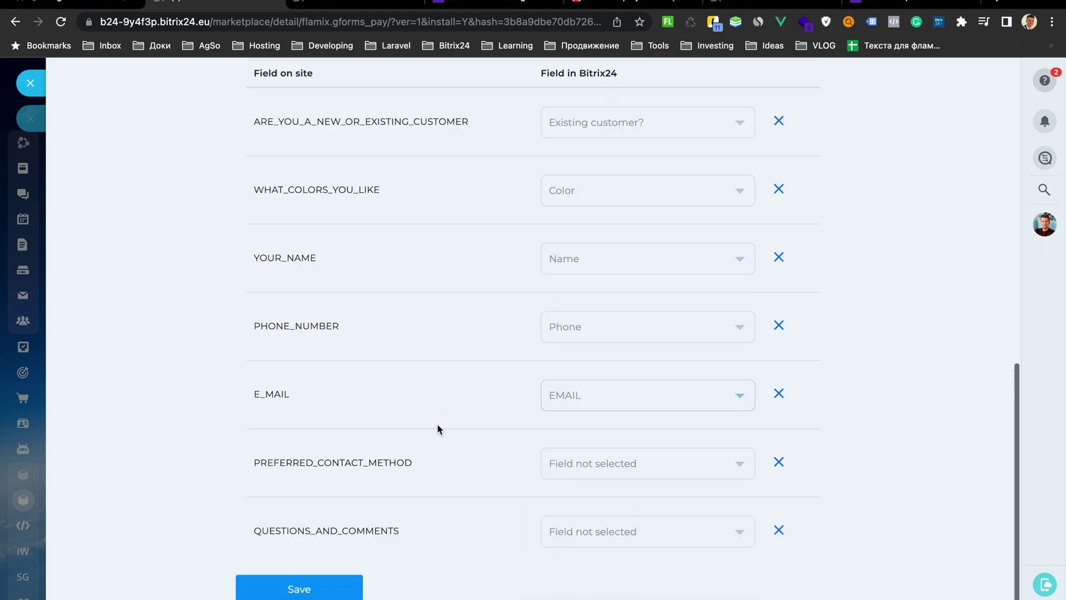
{"action": "left_click", "coordinate": [634, 457]}
{"action": "scroll", "coordinate": [633, 456], "scroll_direction": "down", "scroll_amount": 5}
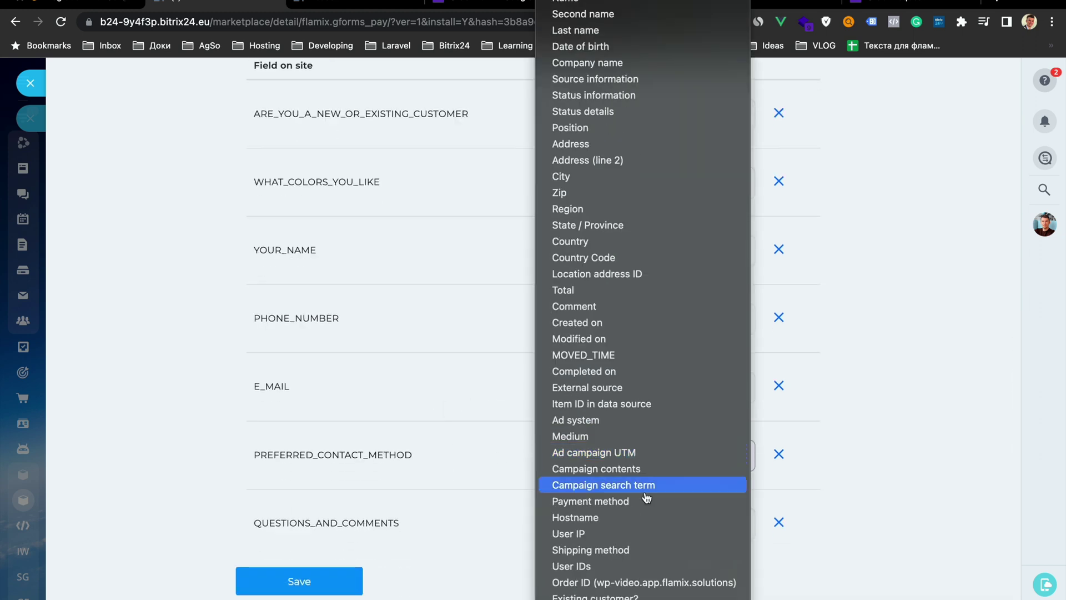
{"action": "key", "text": "Escape"}
{"action": "left_click", "coordinate": [636, 536]}
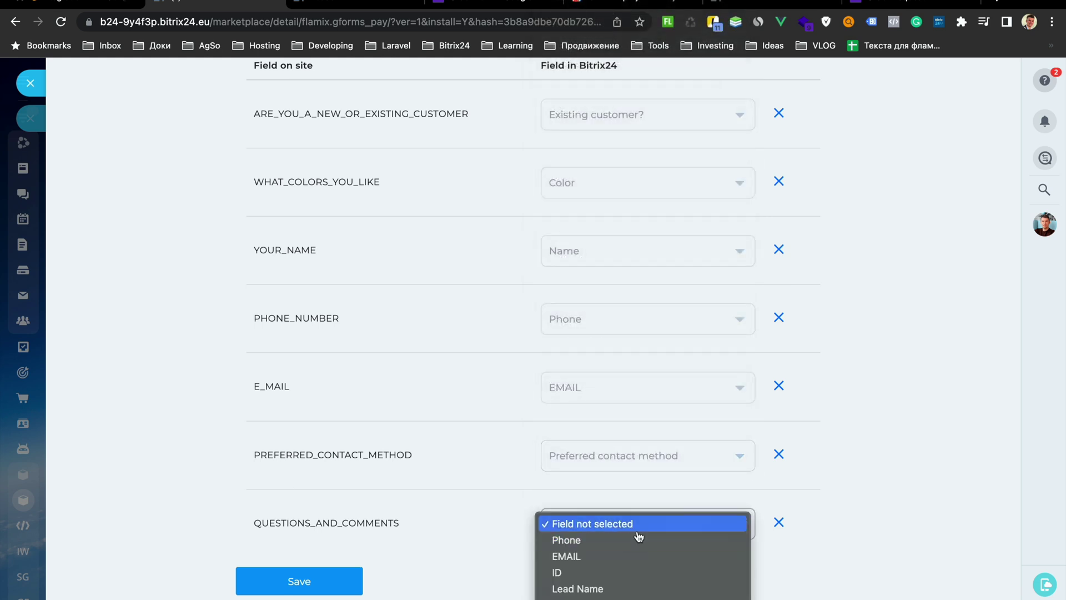
{"action": "scroll", "coordinate": [637, 537], "scroll_direction": "down", "scroll_amount": 5}
{"action": "scroll", "coordinate": [639, 537], "scroll_direction": "down", "scroll_amount": 3}
{"action": "scroll", "coordinate": [639, 537], "scroll_direction": "down", "scroll_amount": 1}
{"action": "scroll", "coordinate": [639, 536], "scroll_direction": "down", "scroll_amount": 1}
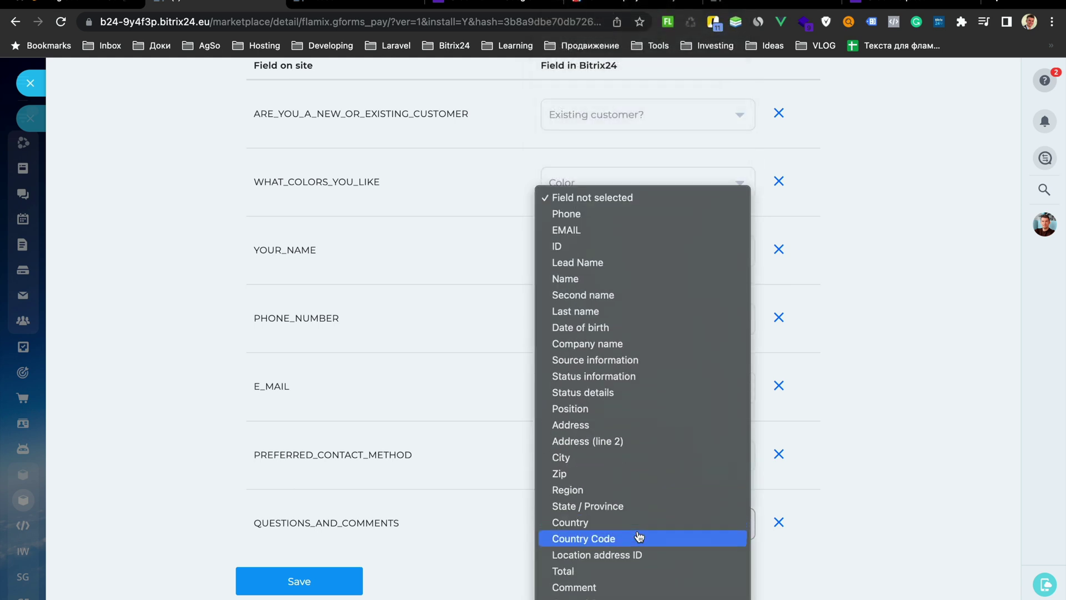
{"action": "scroll", "coordinate": [638, 537], "scroll_direction": "down", "scroll_amount": 1}
{"action": "left_click", "coordinate": [597, 566]}
{"action": "left_click", "coordinate": [298, 581]}
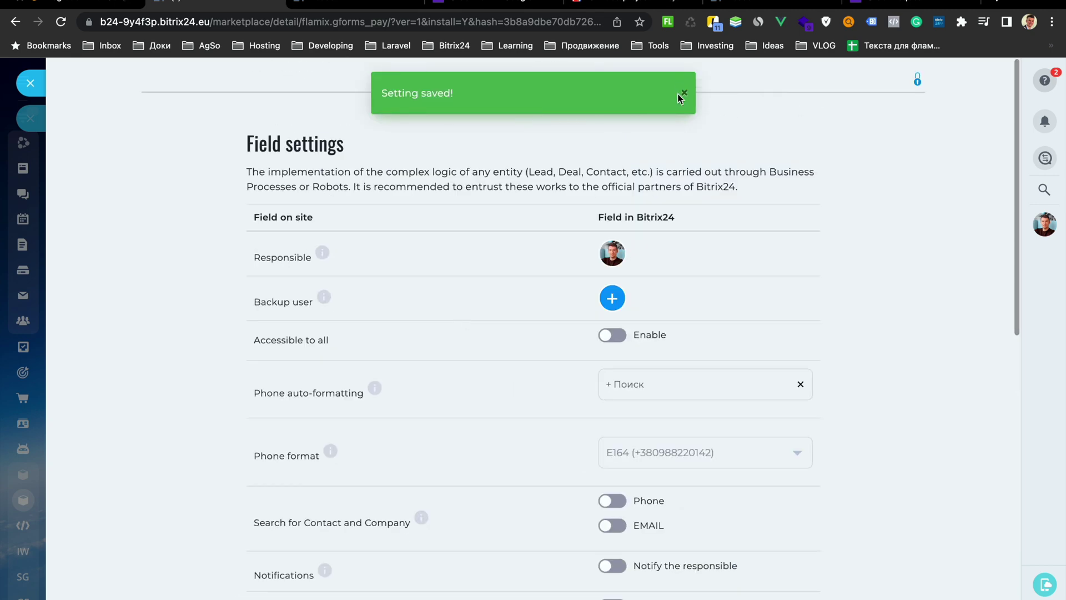
Start another form response and answer Yes to being an existing customer.
{"action": "left_click", "coordinate": [684, 93]}
{"action": "left_click", "coordinate": [882, 6]}
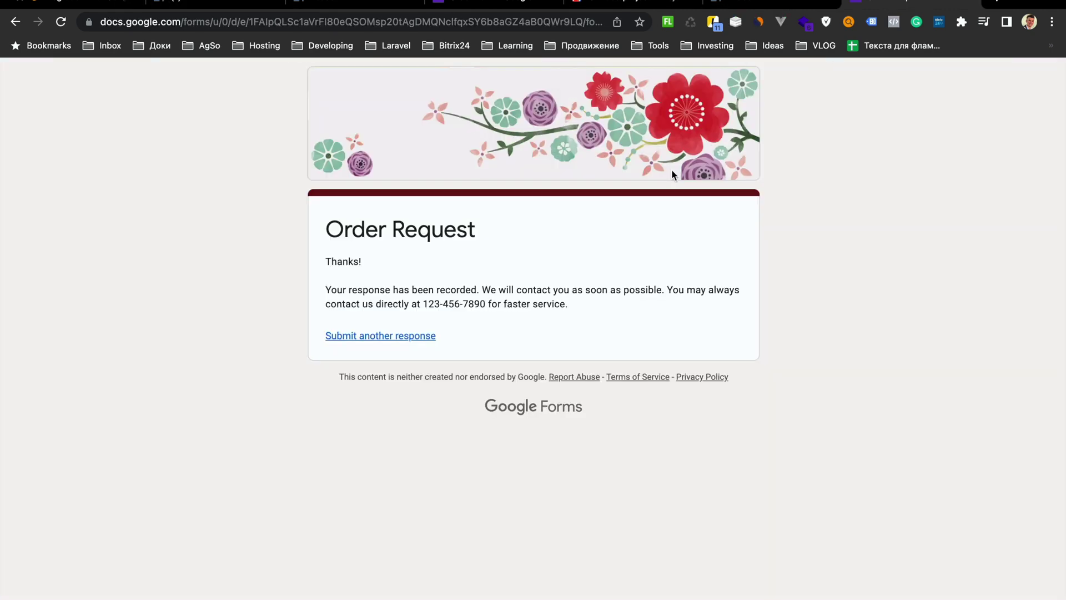
{"action": "left_click", "coordinate": [401, 336]}
{"action": "scroll", "coordinate": [435, 338], "scroll_direction": "down", "scroll_amount": 2}
{"action": "left_click", "coordinate": [332, 393]}
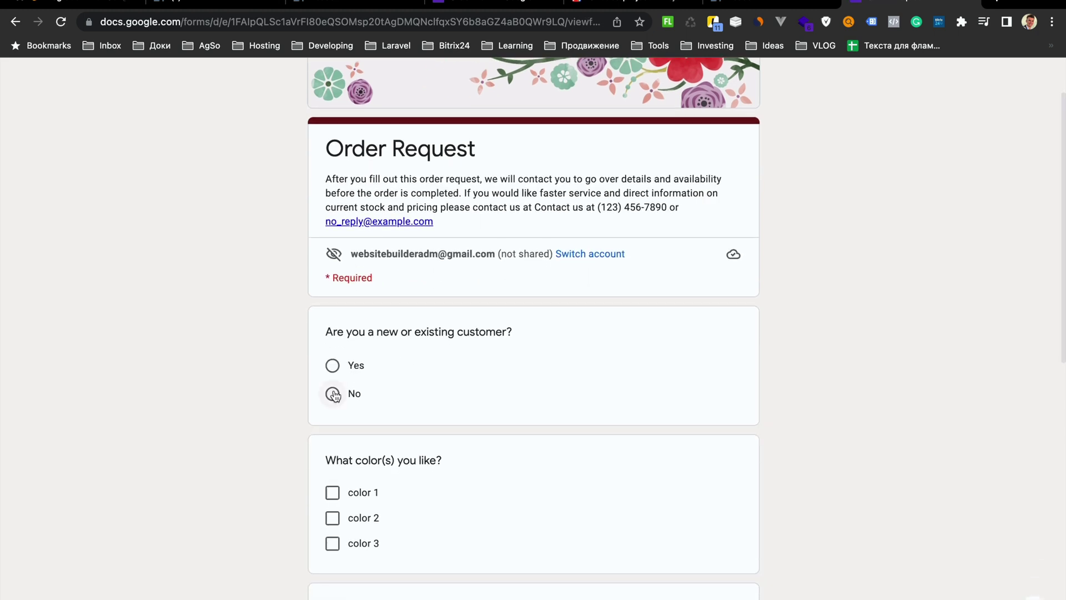
{"action": "left_click", "coordinate": [333, 366]}
{"action": "scroll", "coordinate": [484, 332], "scroll_direction": "down", "scroll_amount": 3}
{"action": "scroll", "coordinate": [388, 350], "scroll_direction": "down", "scroll_amount": 1}
{"action": "left_click", "coordinate": [332, 355]}
{"action": "scroll", "coordinate": [444, 361], "scroll_direction": "down", "scroll_amount": 1}
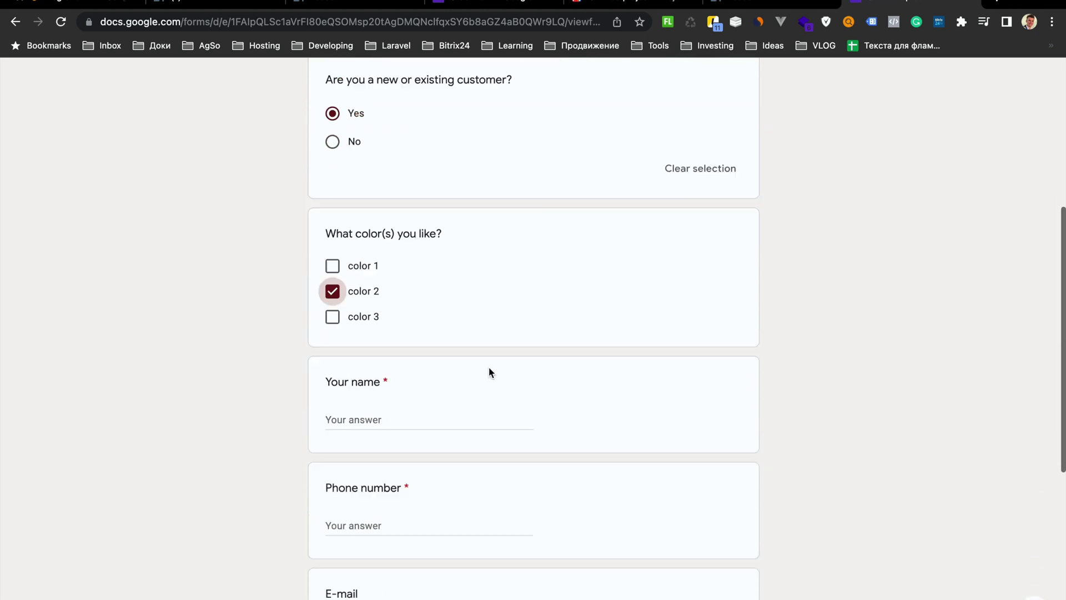
{"action": "scroll", "coordinate": [491, 371], "scroll_direction": "down", "scroll_amount": 2}
{"action": "left_click", "coordinate": [390, 339]}
{"action": "type", "text": "Roman"}
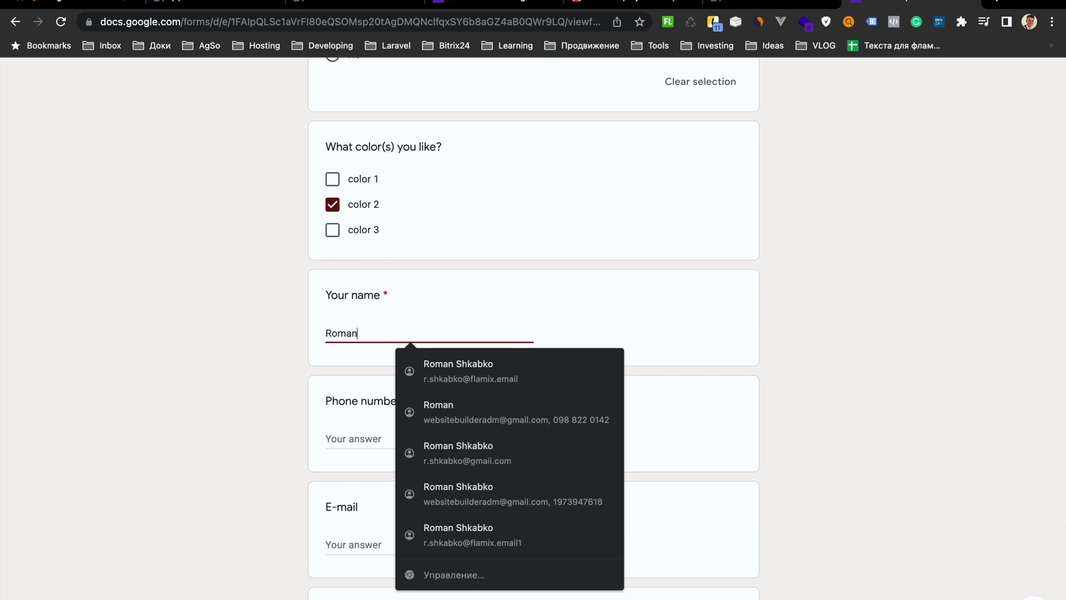
{"action": "key", "text": "Tab"}
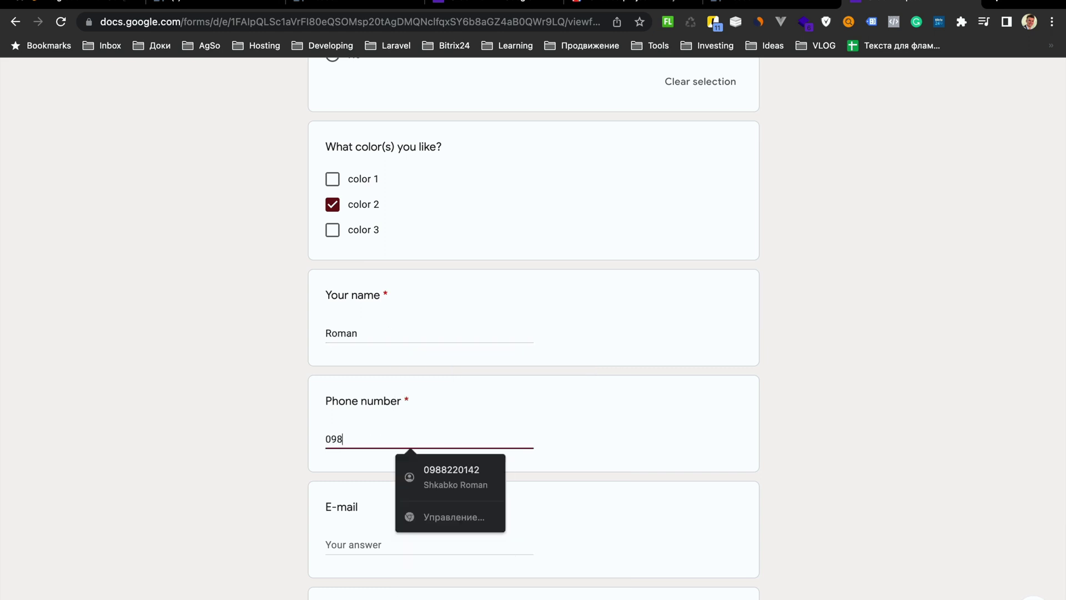
{"action": "scroll", "coordinate": [390, 333], "scroll_direction": "down", "scroll_amount": 1}
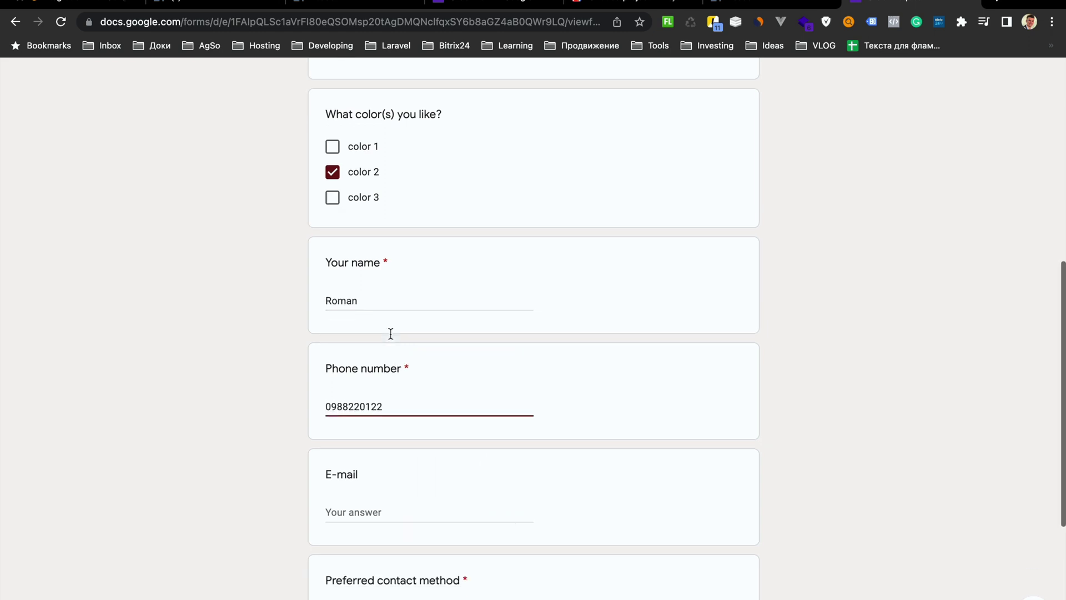
{"action": "key", "text": "Tab"}
{"action": "type", "text": "tes"}
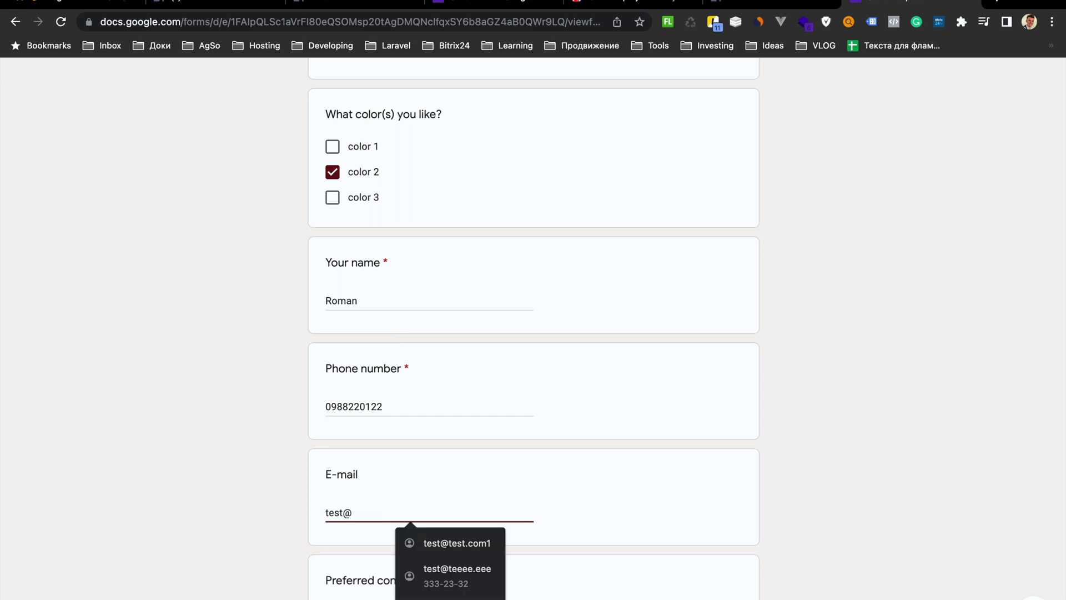
{"action": "type", "text": "t@test.com"}
{"action": "left_click", "coordinate": [392, 332]}
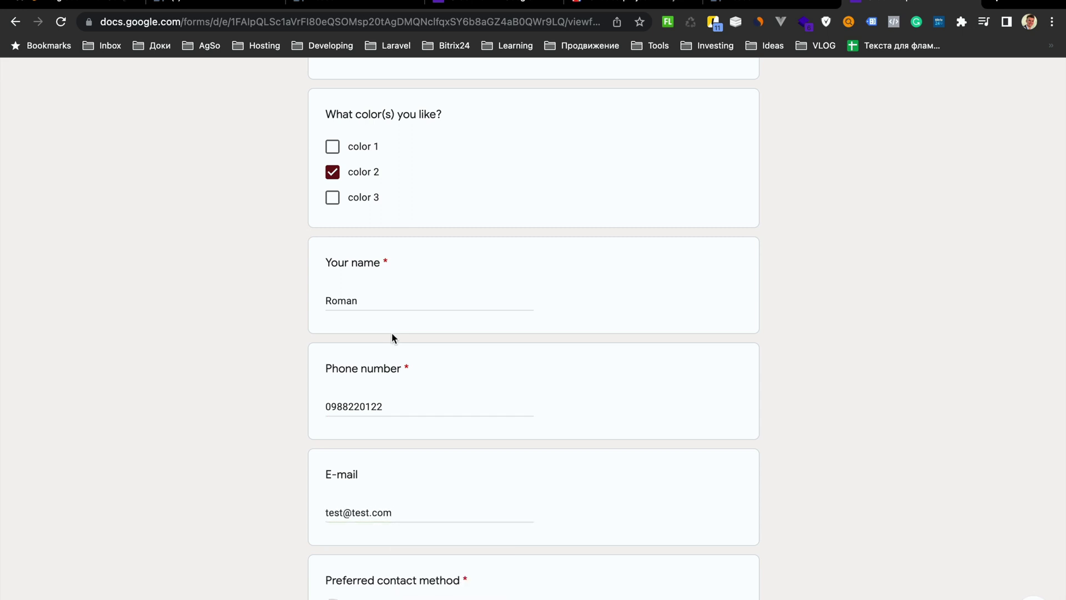
Choose Phone as contact method, comment 'Ct', and submit the response.
{"action": "scroll", "coordinate": [391, 332], "scroll_direction": "down", "scroll_amount": 1}
{"action": "left_click", "coordinate": [338, 561]}
{"action": "scroll", "coordinate": [545, 528], "scroll_direction": "down", "scroll_amount": 3}
{"action": "left_click", "coordinate": [405, 515]}
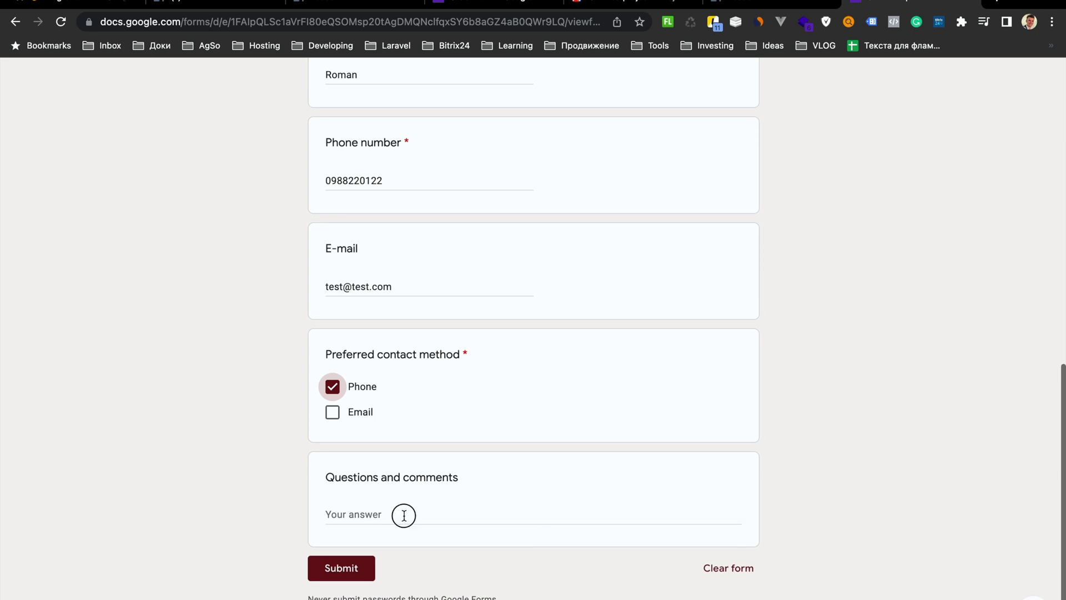
{"action": "type", "text": "Commen"}
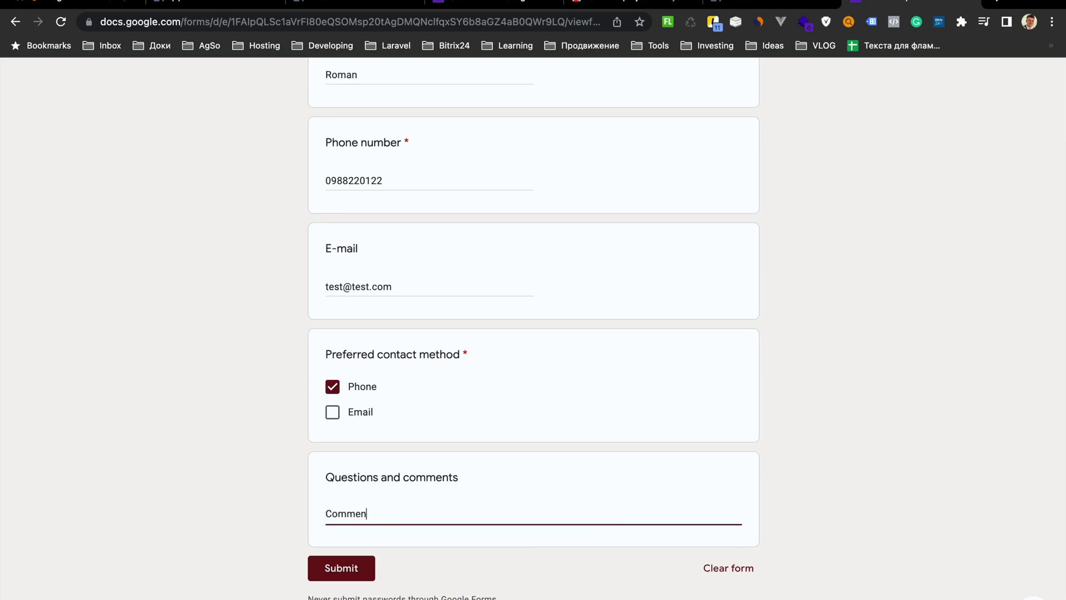
{"action": "type", "text": "t"}
{"action": "scroll", "coordinate": [420, 506], "scroll_direction": "down", "scroll_amount": 1}
{"action": "left_click", "coordinate": [351, 531]}
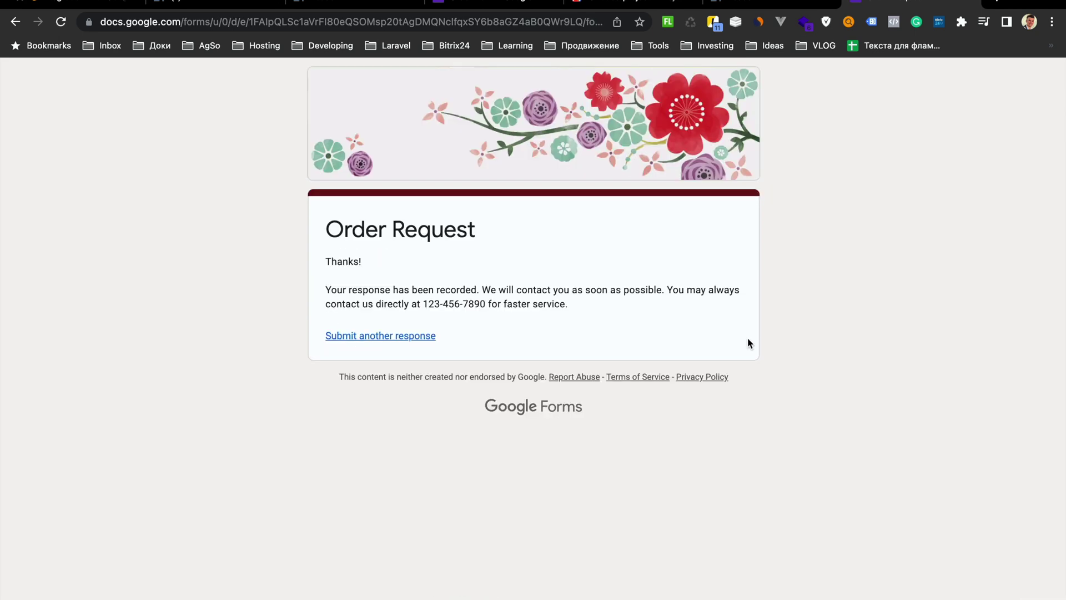
{"action": "left_click", "coordinate": [355, 6]}
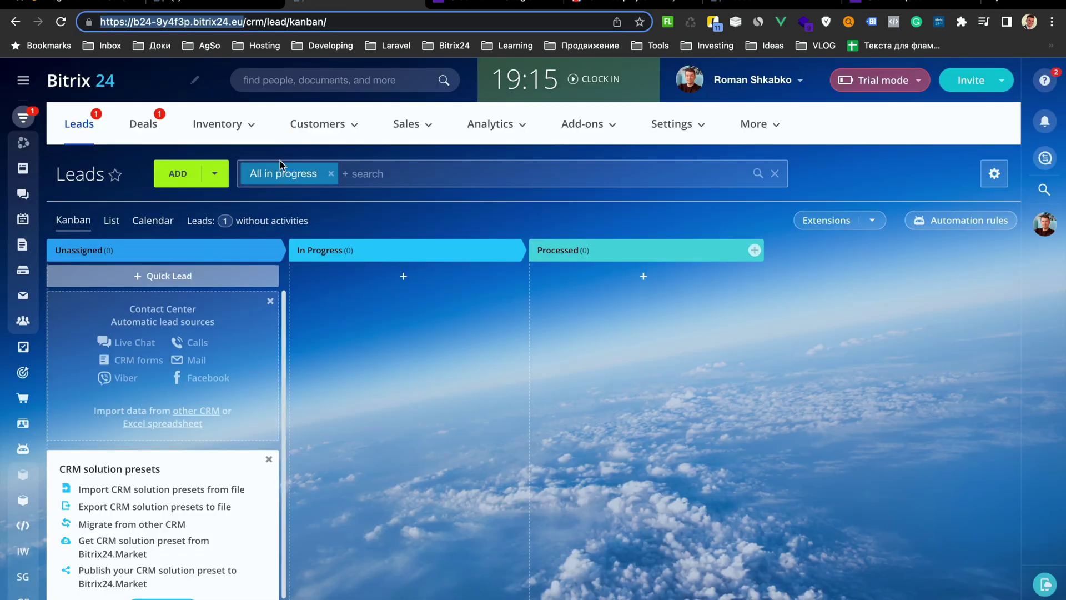
Reload the Leads board twice and open Lead #58 to review its mapped fields.
{"action": "left_click", "coordinate": [65, 24]}
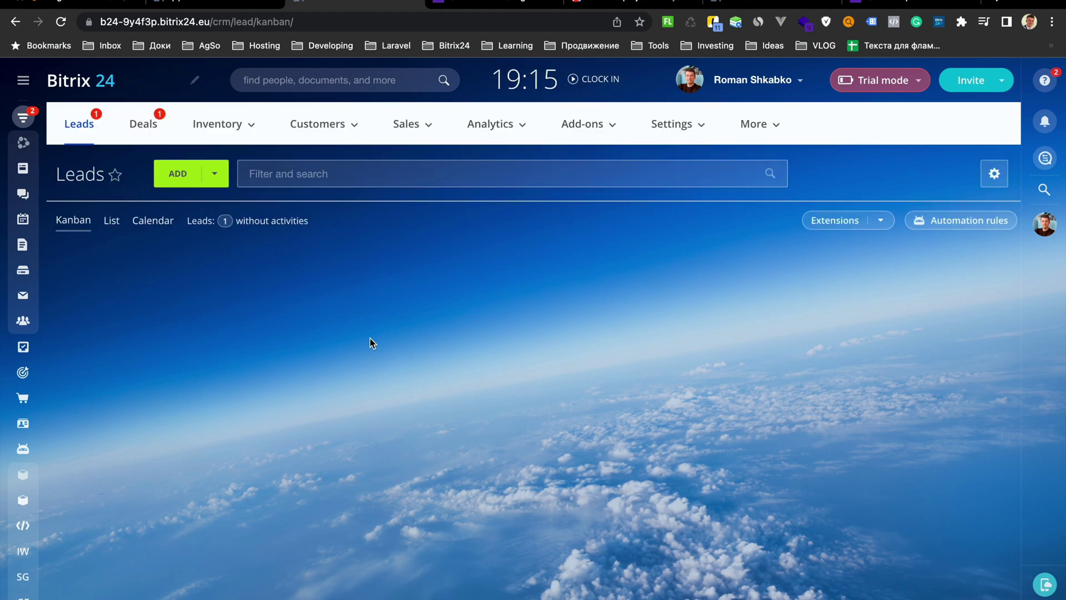
{"action": "left_click", "coordinate": [61, 22]}
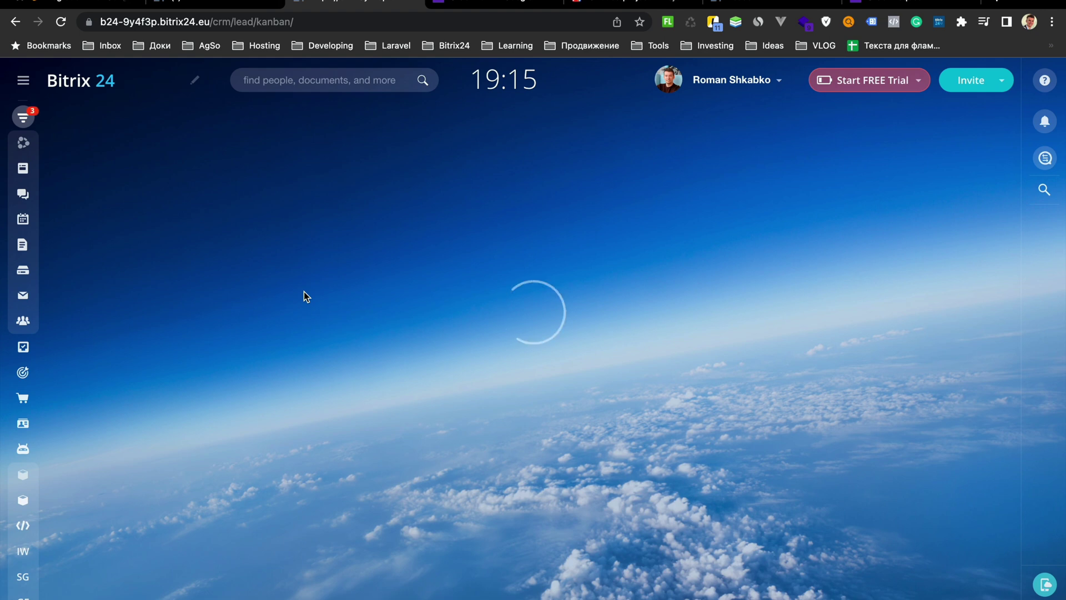
{"action": "left_click", "coordinate": [78, 303]}
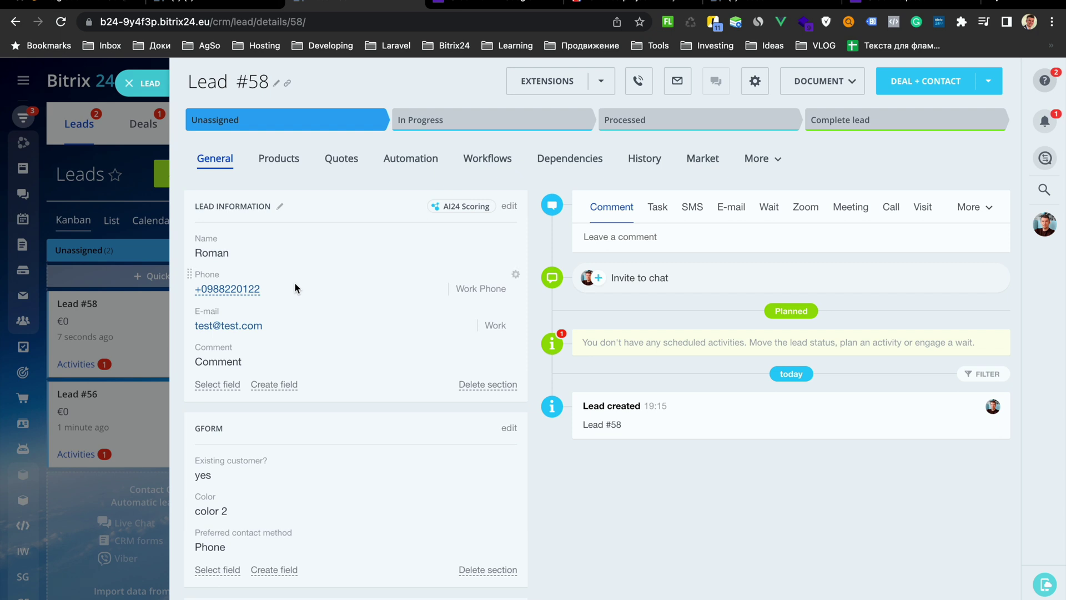
{"action": "scroll", "coordinate": [295, 284], "scroll_direction": "down", "scroll_amount": 2}
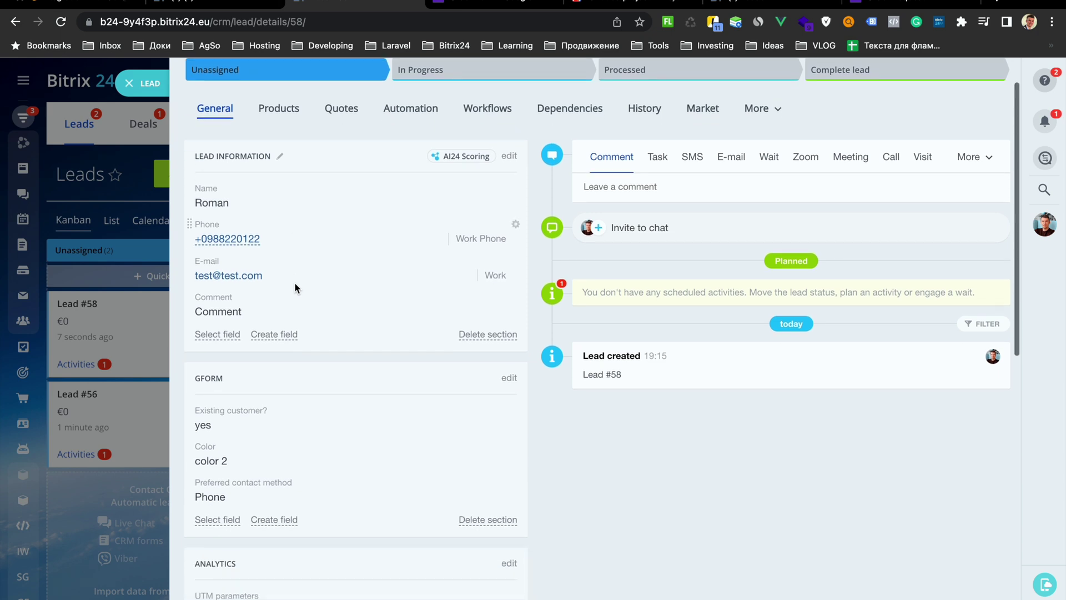